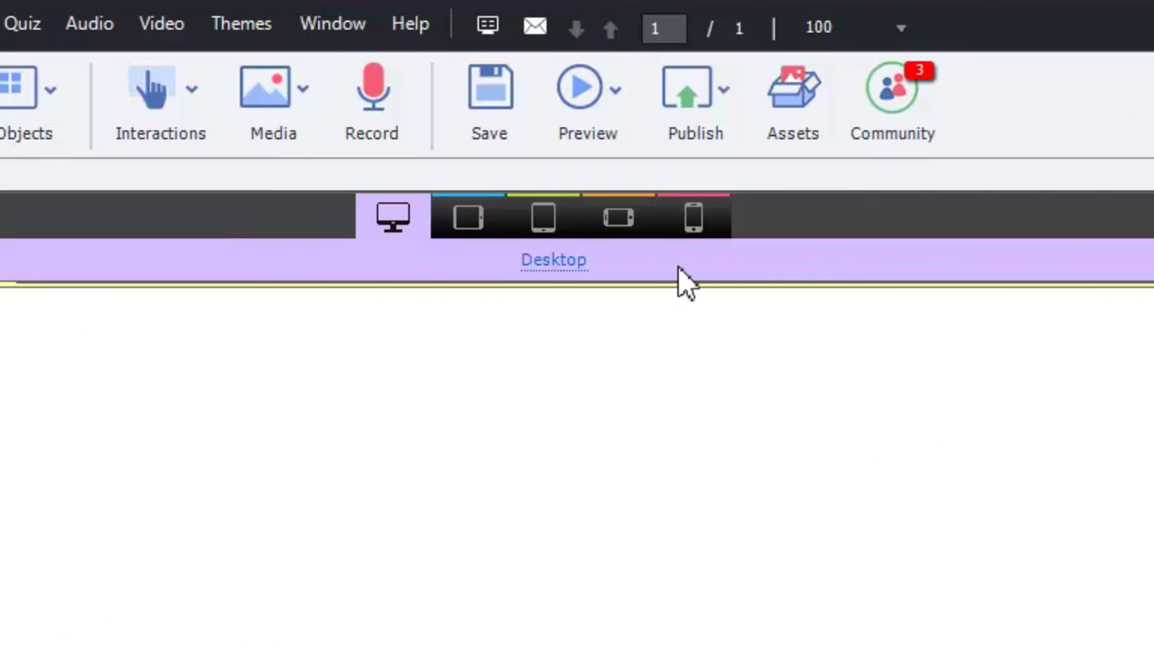
- Preview the Custom Tablet, Tablet Portrait, Custom Mobile and Mobile Portrait views, then return to Desktop
click(468, 218)
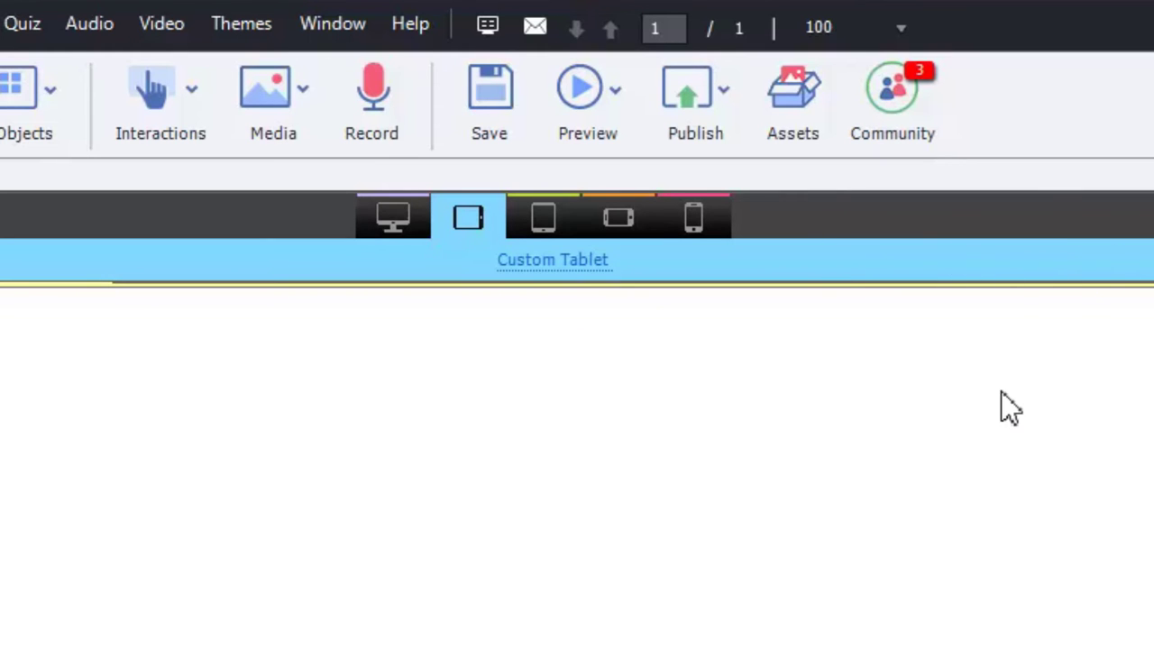
click(547, 222)
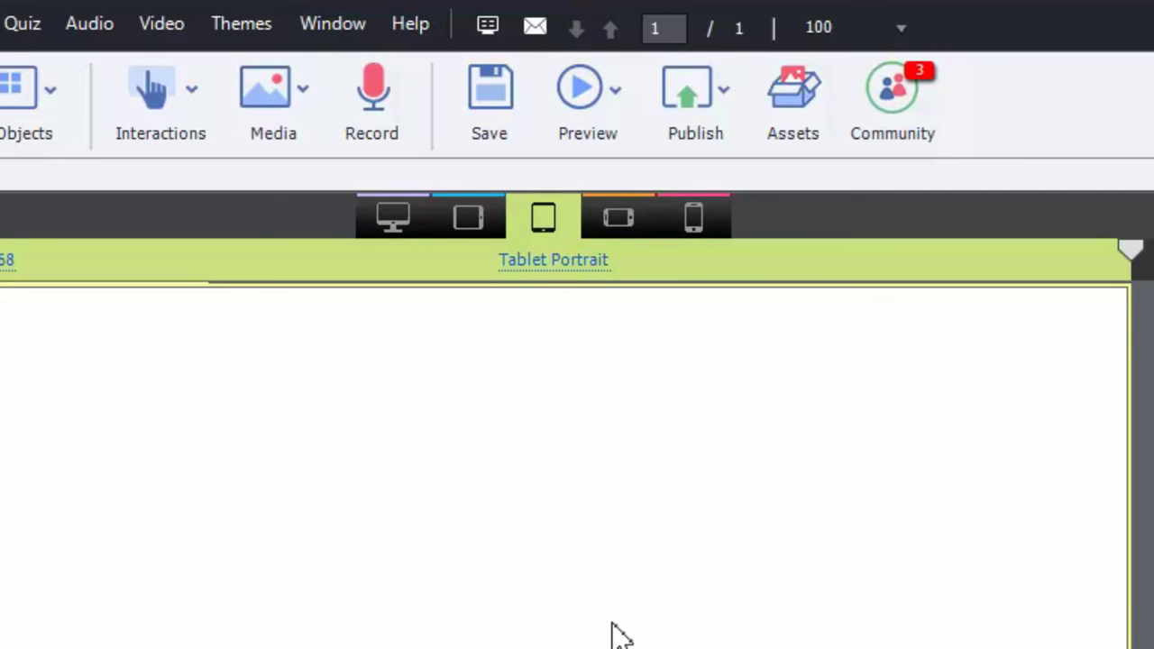
click(629, 227)
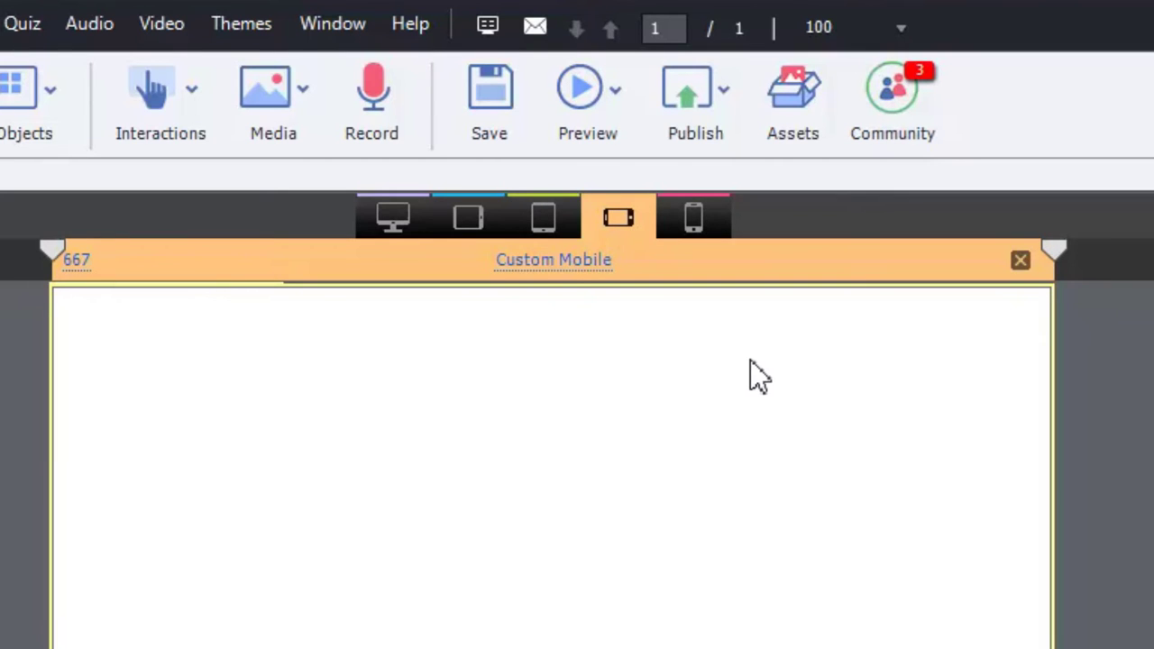
click(702, 227)
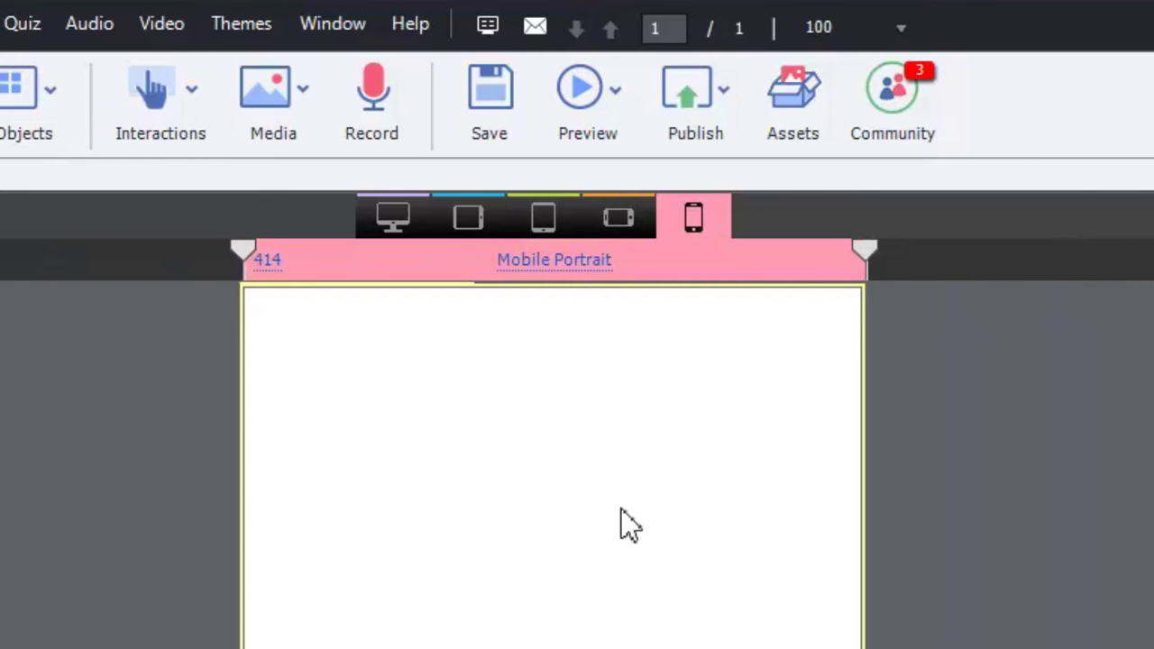
click(401, 221)
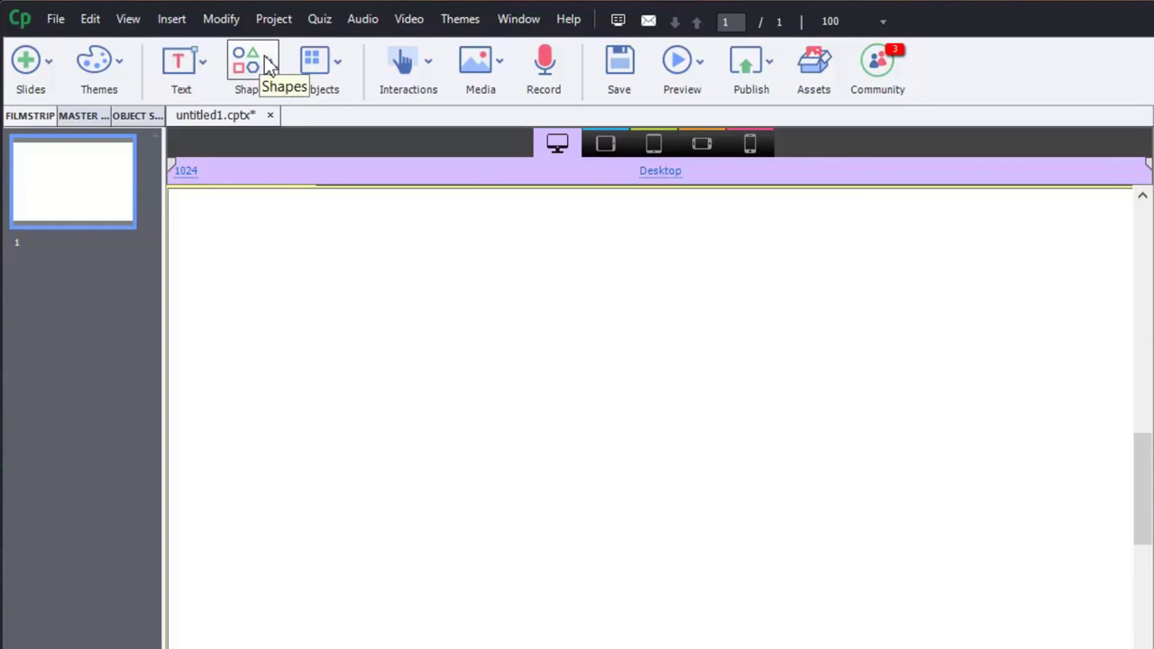
- Draw a rectangle smart shape on the Desktop slide
click(268, 68)
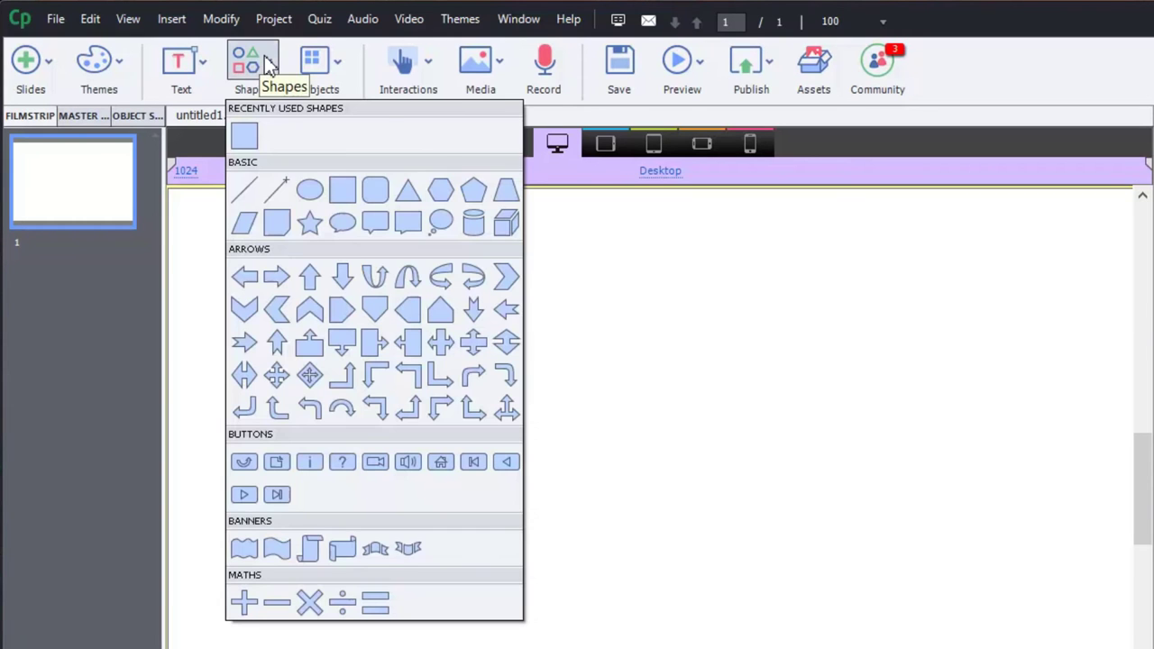
click(248, 137)
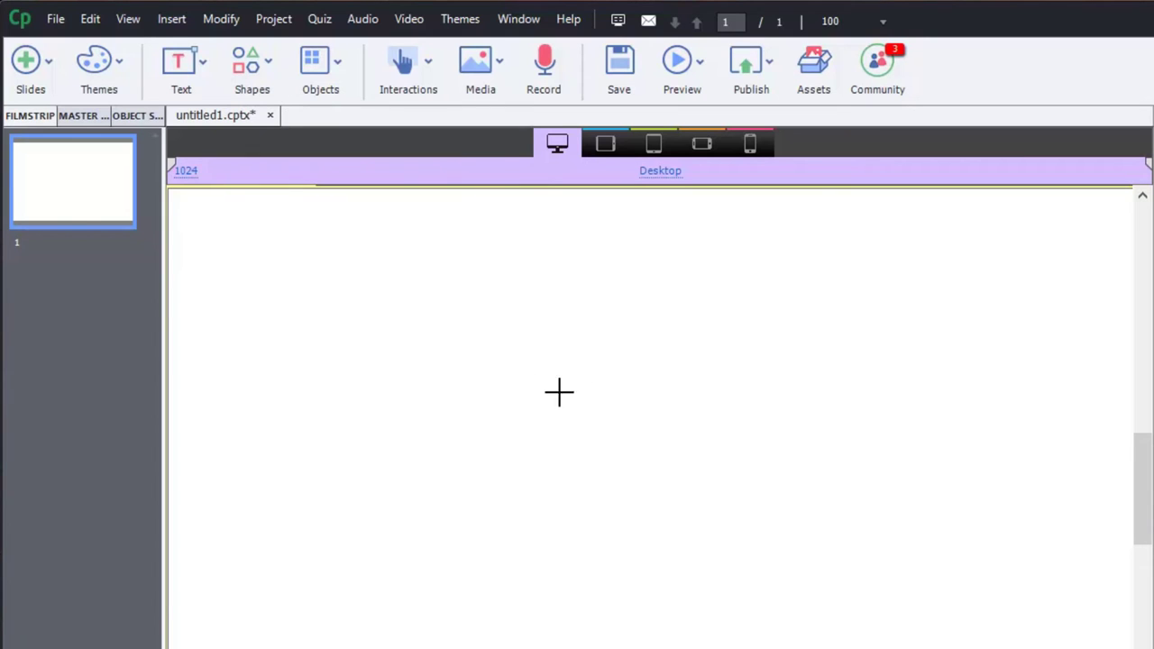
drag(509, 348, 849, 552)
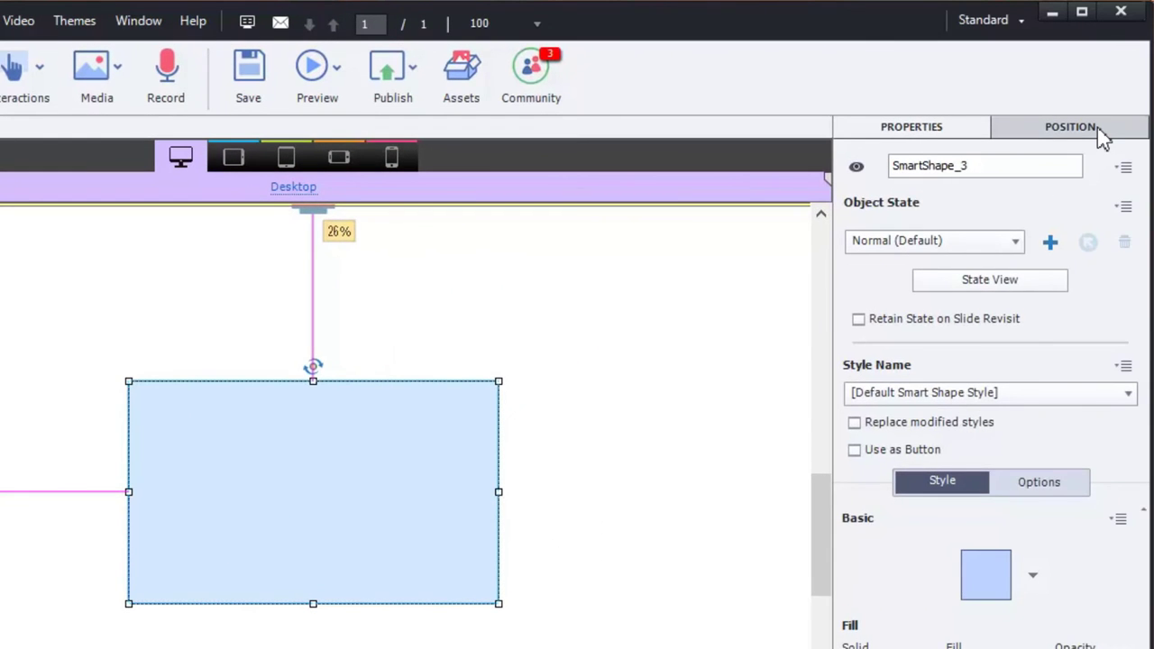
- Show the rectangle's Position settings (Top 26.6%, Left 34.8%) and preview it in each tablet and mobile breakpoint before returning to Desktop
click(1100, 131)
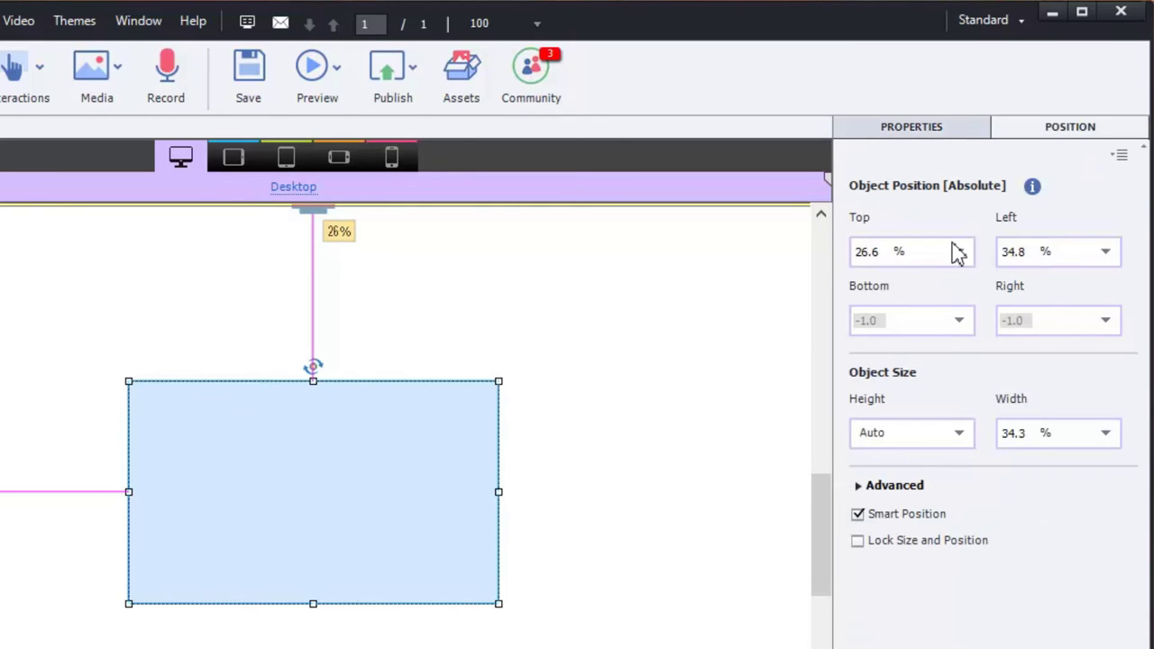
click(233, 158)
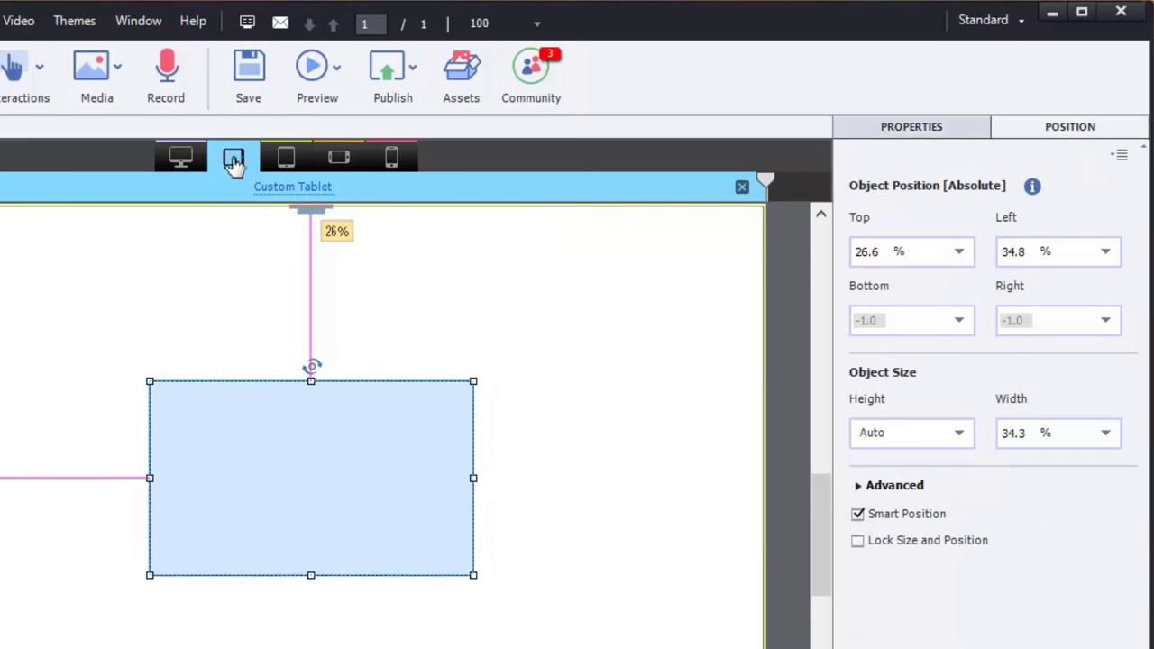
click(286, 159)
click(339, 158)
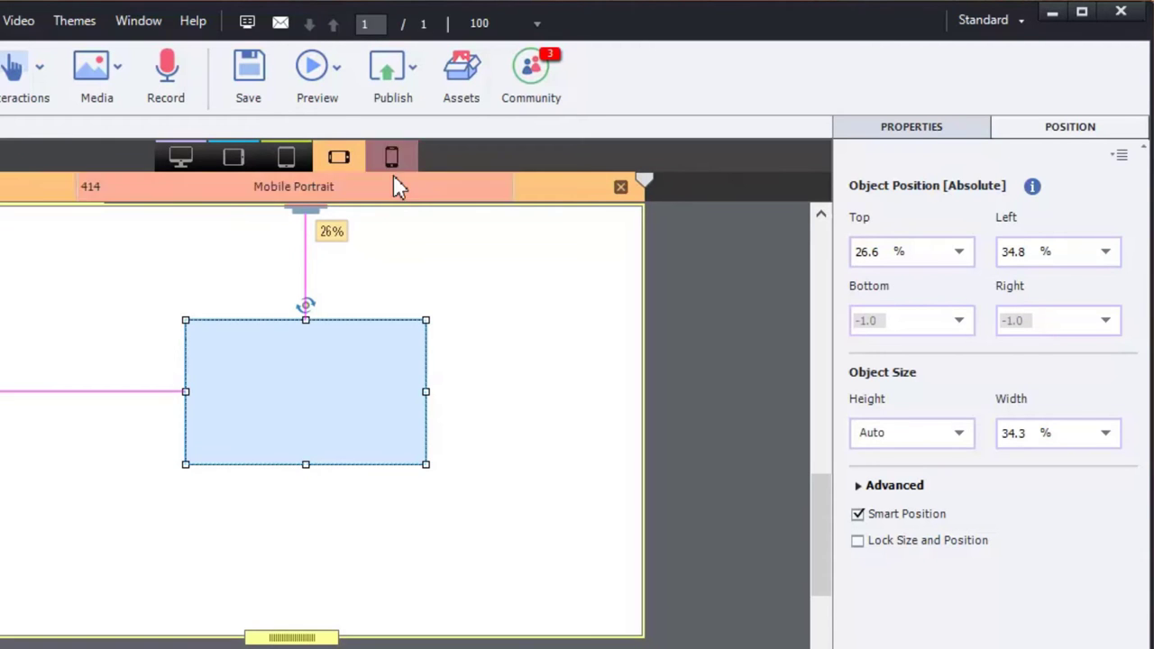
click(181, 159)
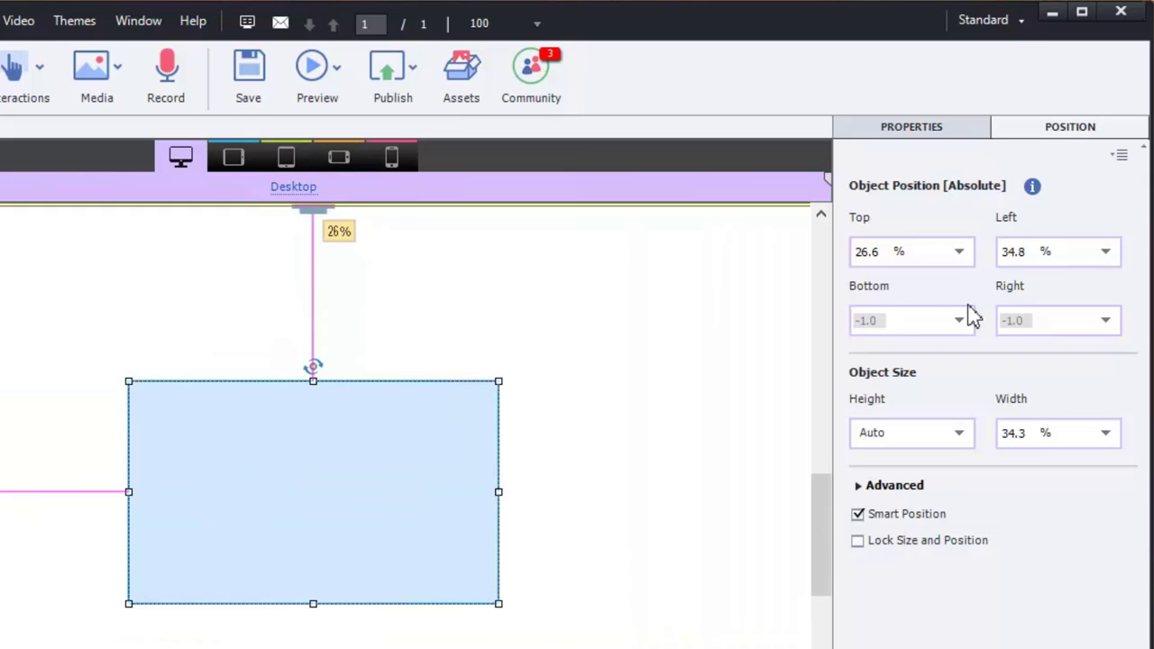
- Set the rectangle's Top to 29% and confirm every breakpoint follows, ending on Desktop
drag(887, 256, 888, 259)
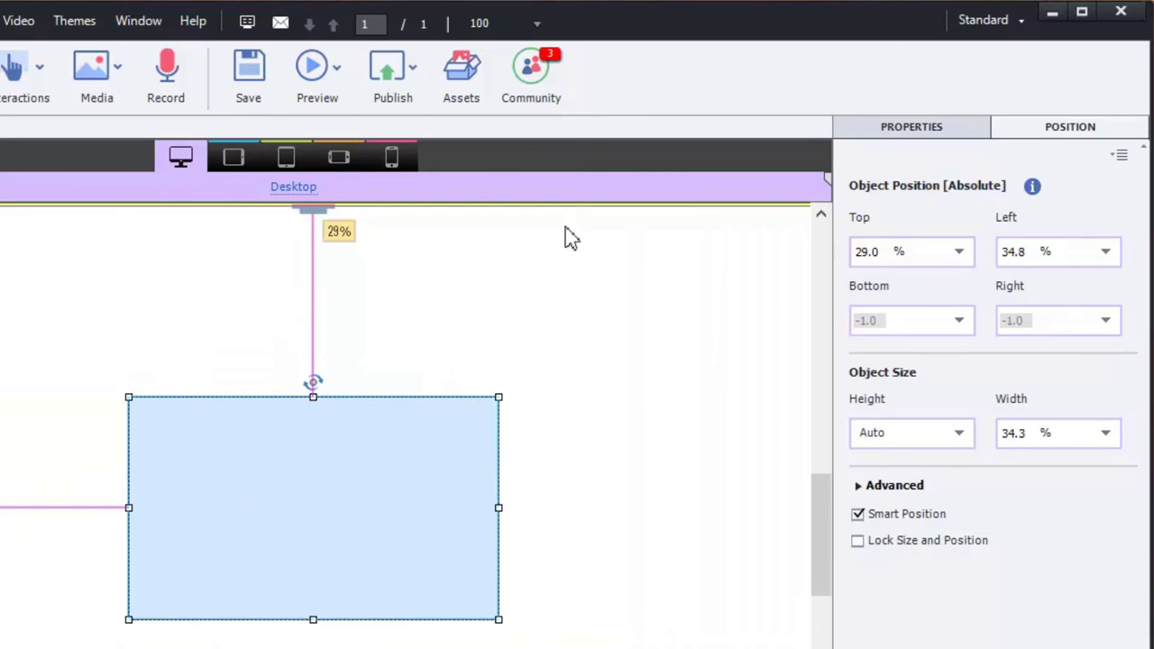
click(234, 161)
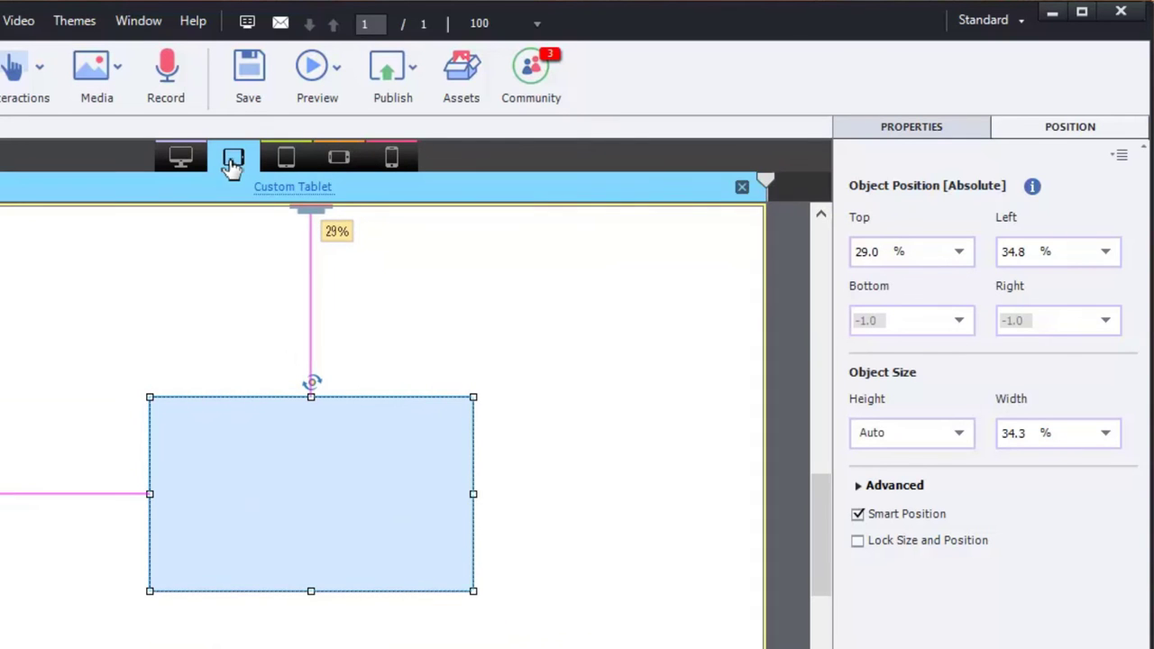
click(285, 162)
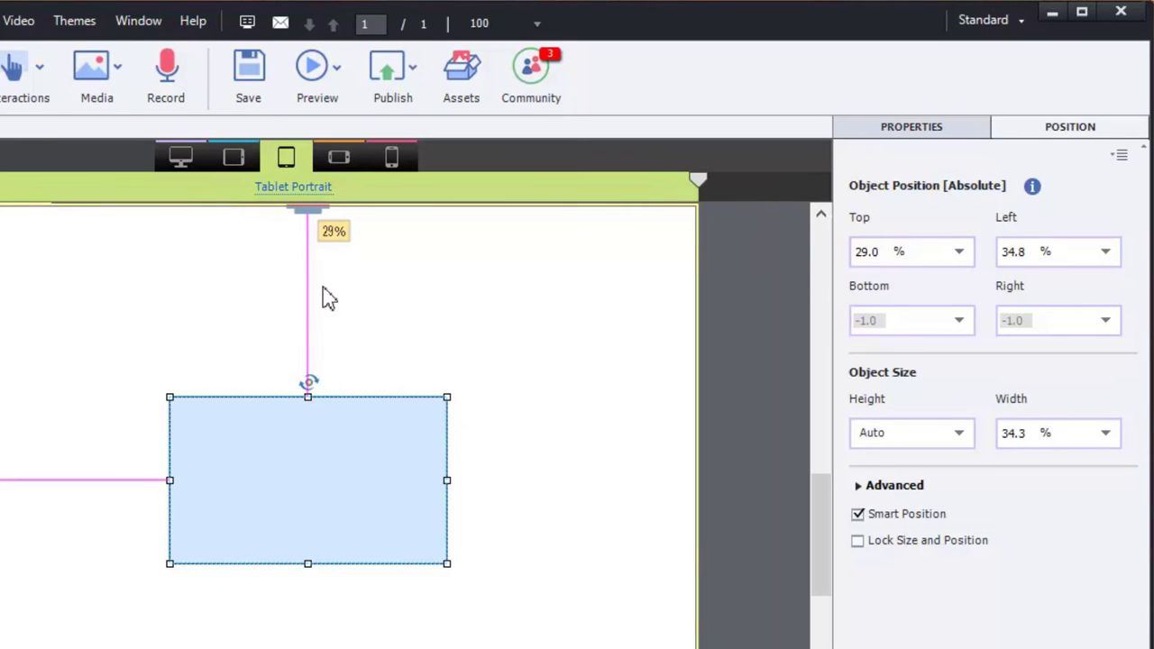
click(180, 159)
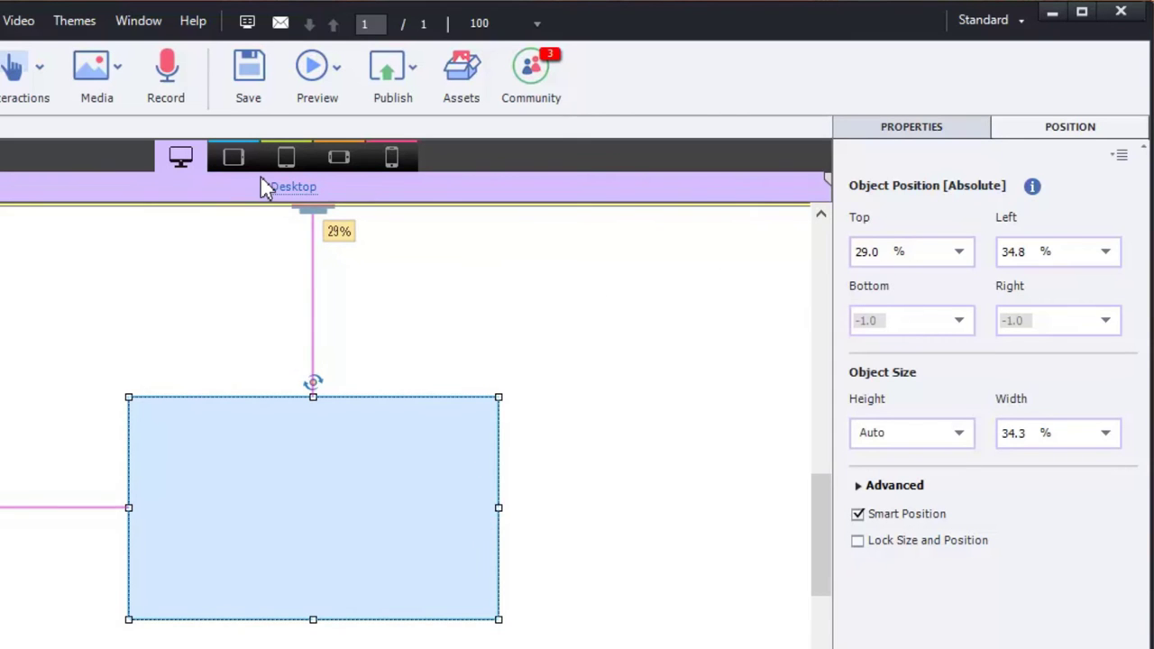
click(236, 160)
click(287, 160)
click(341, 160)
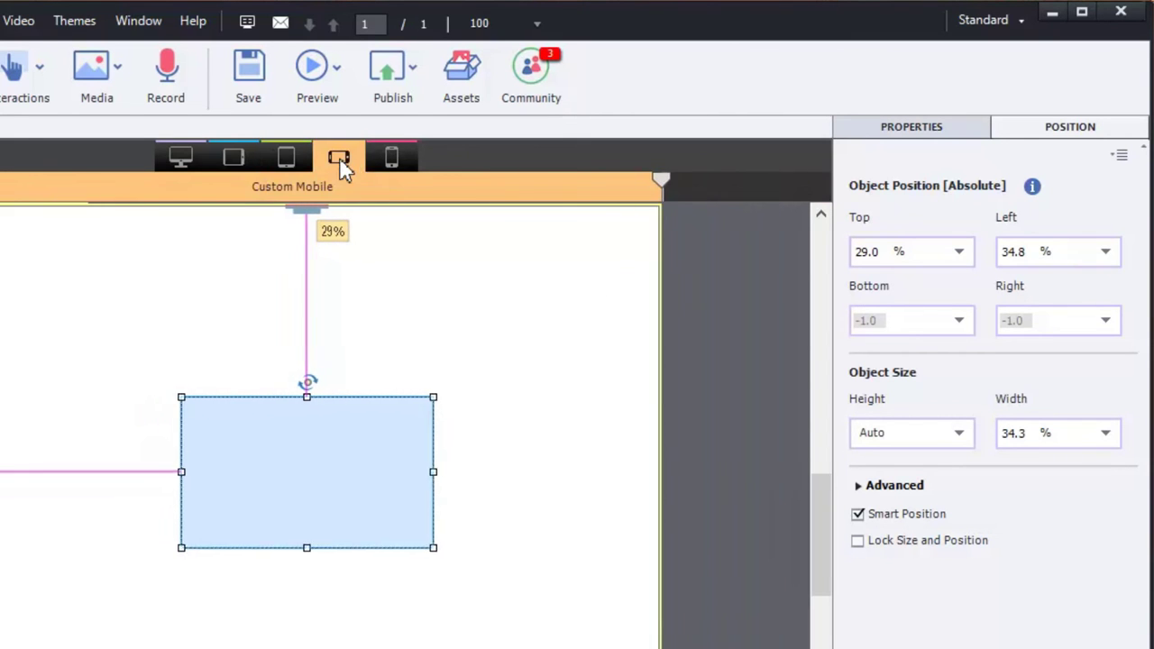
click(392, 159)
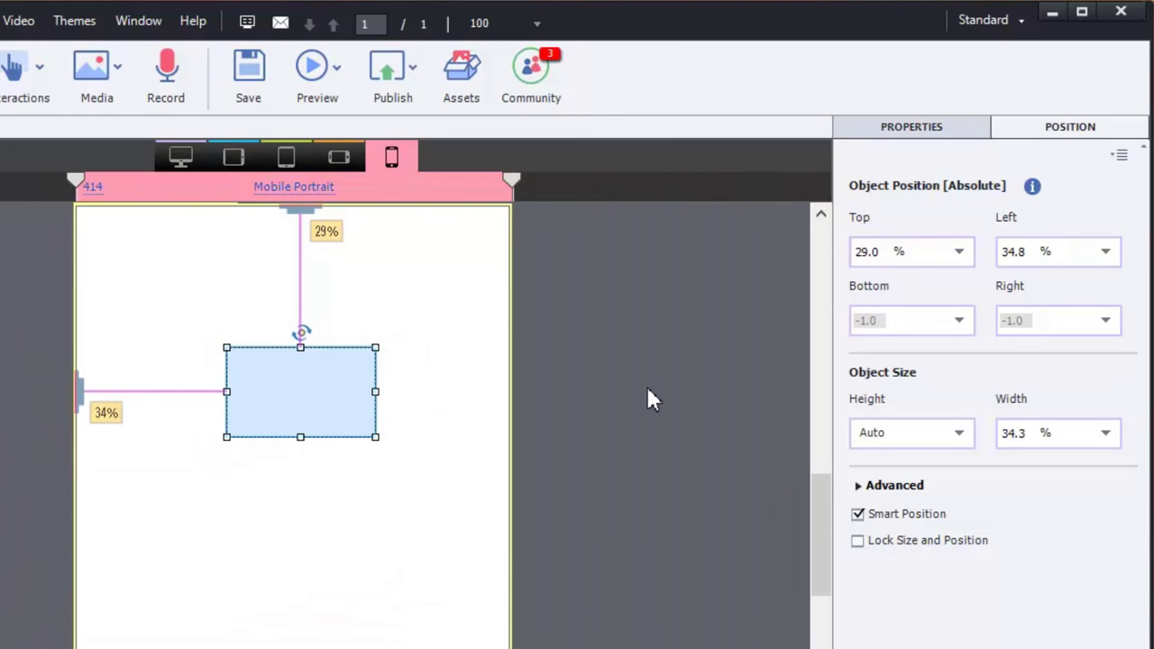
click(179, 156)
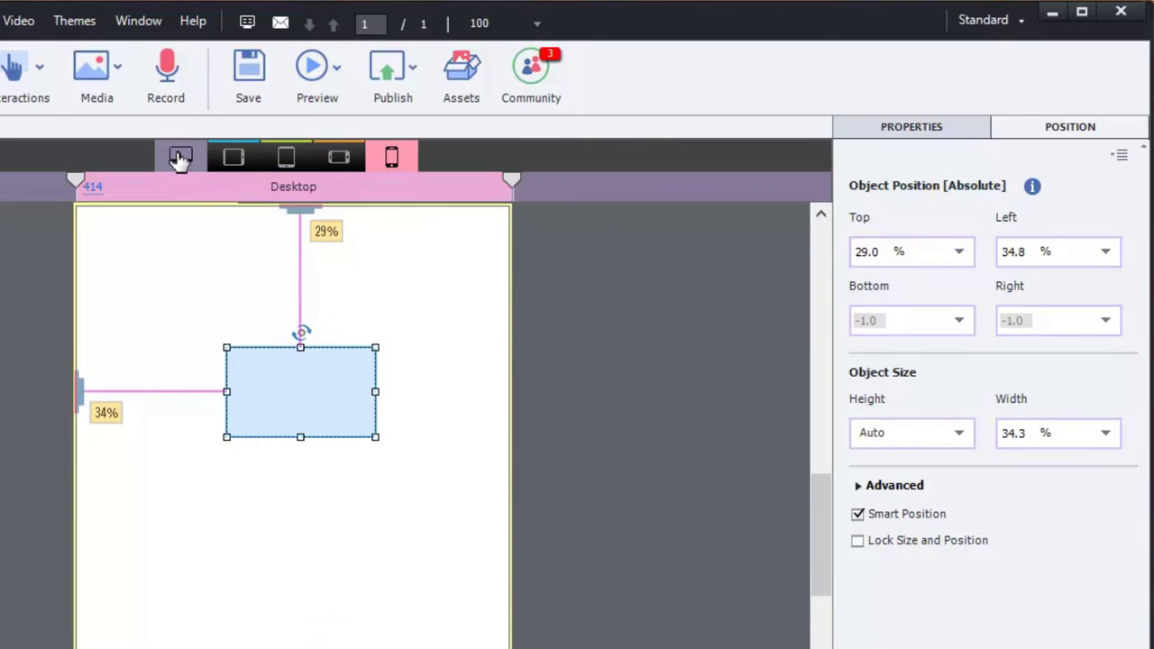
- In Custom Tablet view, set the rectangle's Top to 25% and confirm Tablet Portrait carries it
click(233, 157)
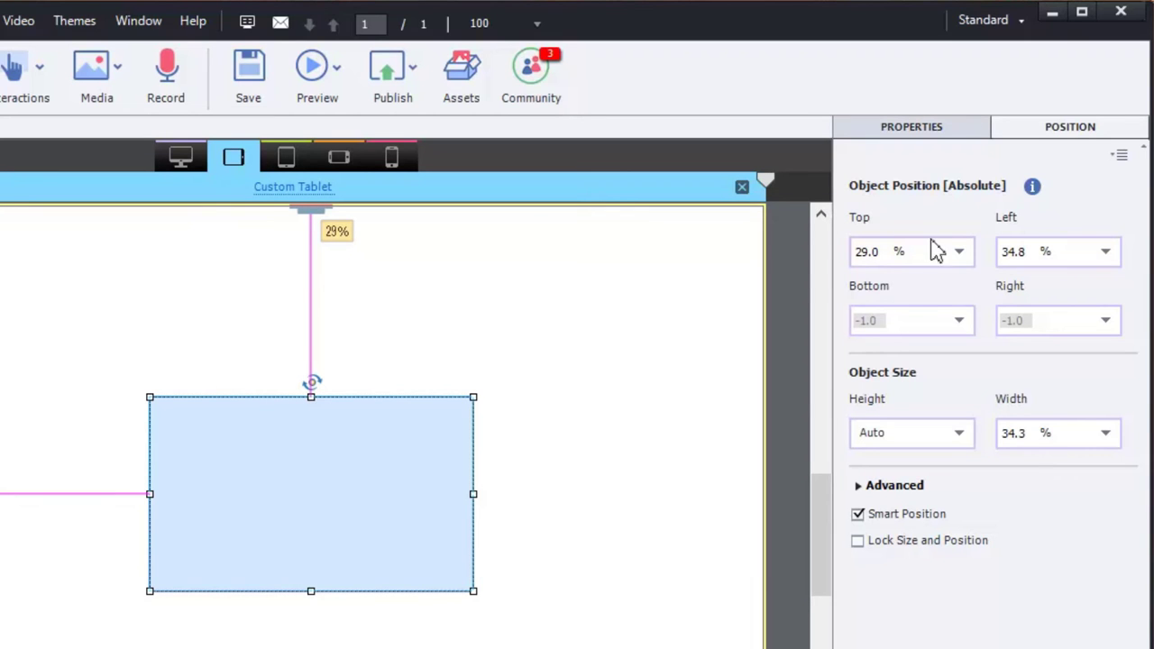
click(869, 251)
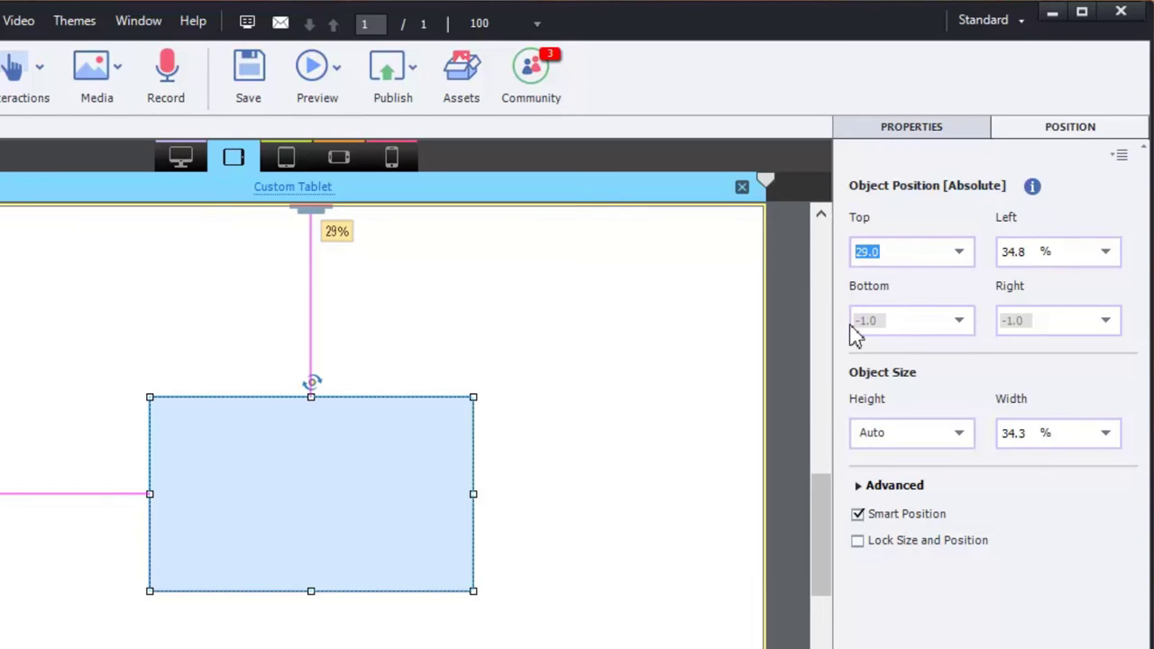
text(25)
key(Return)
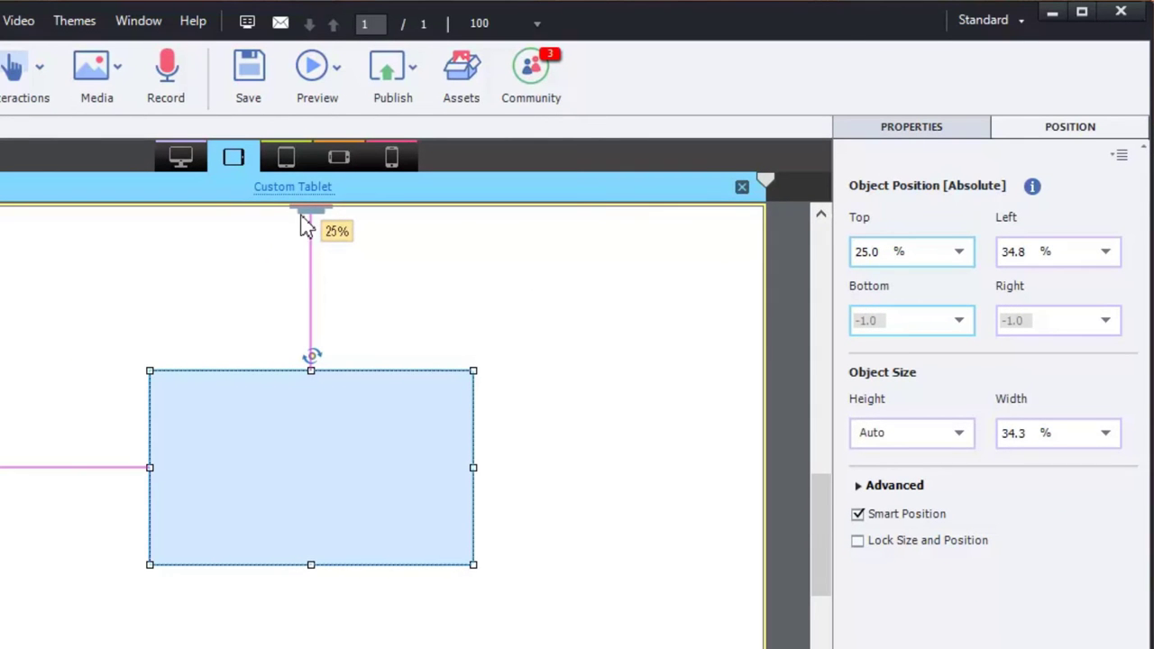
click(287, 158)
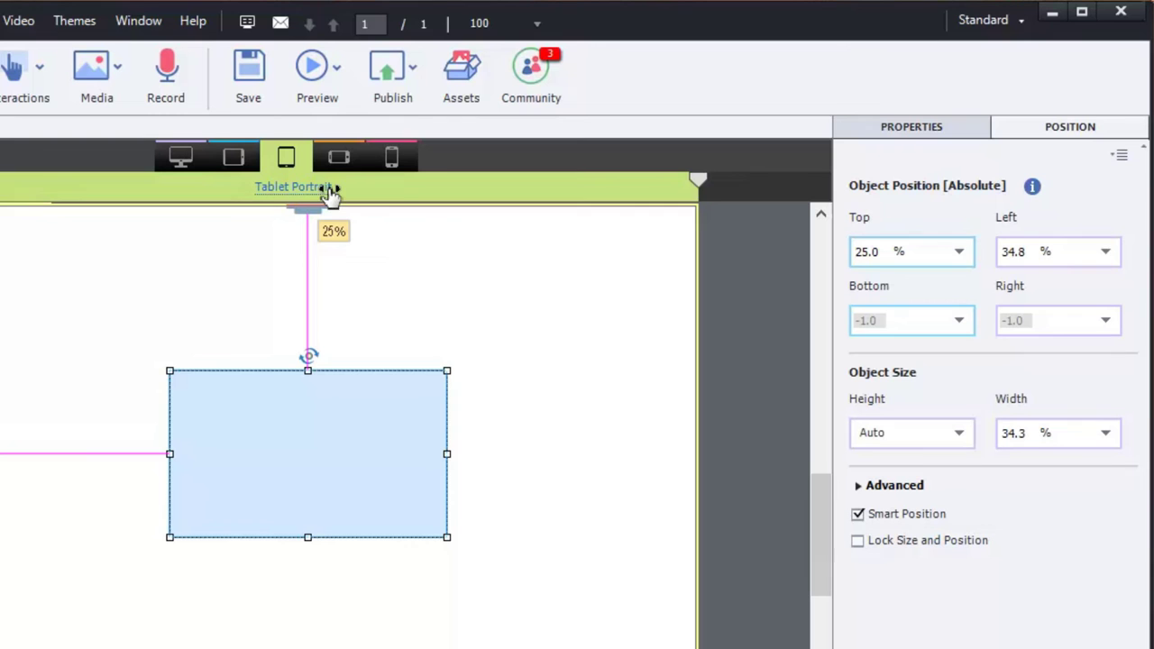
- Switch the rectangle's height unit to % in Tablet Portrait, then compare with Desktop's Auto height
click(962, 440)
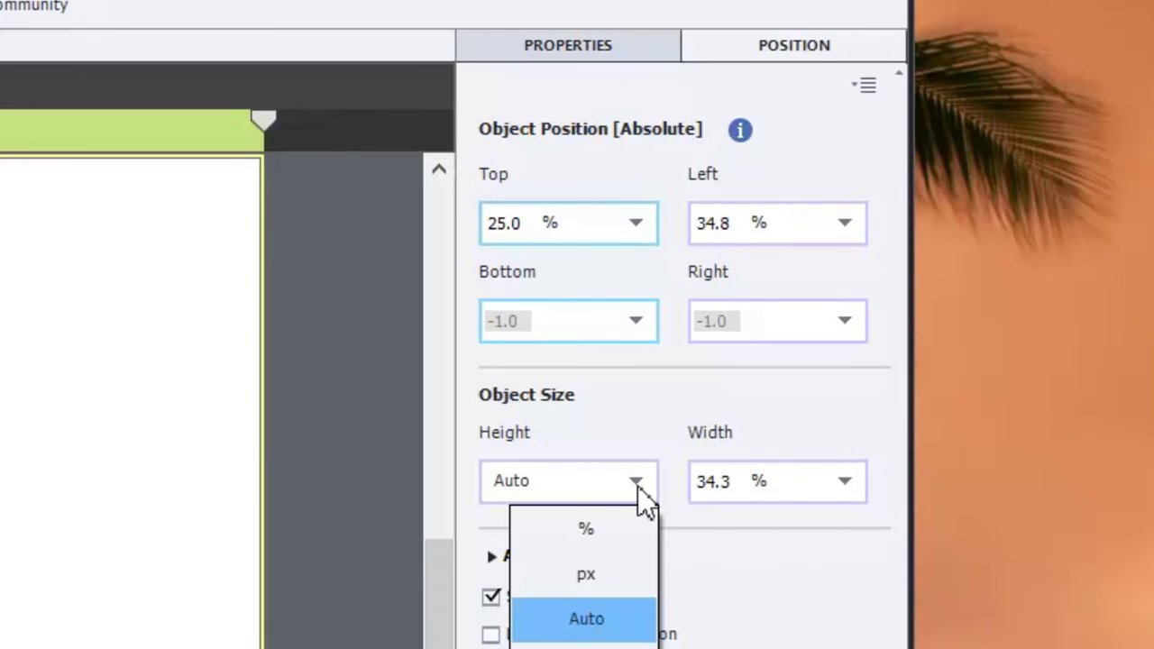
click(603, 529)
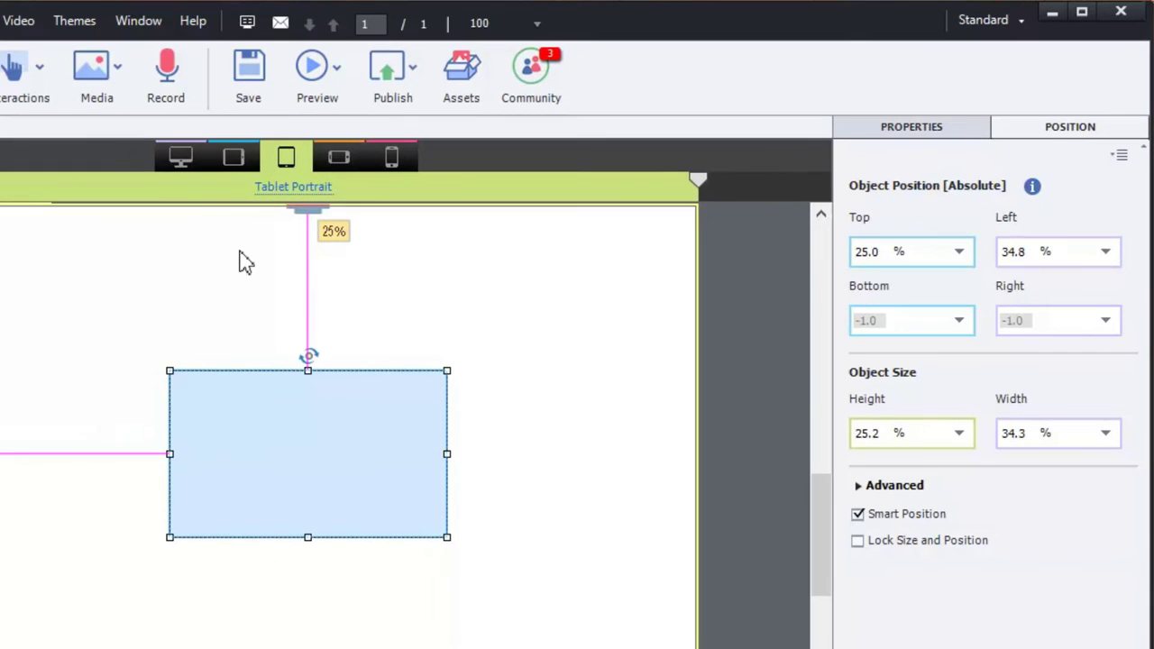
click(180, 157)
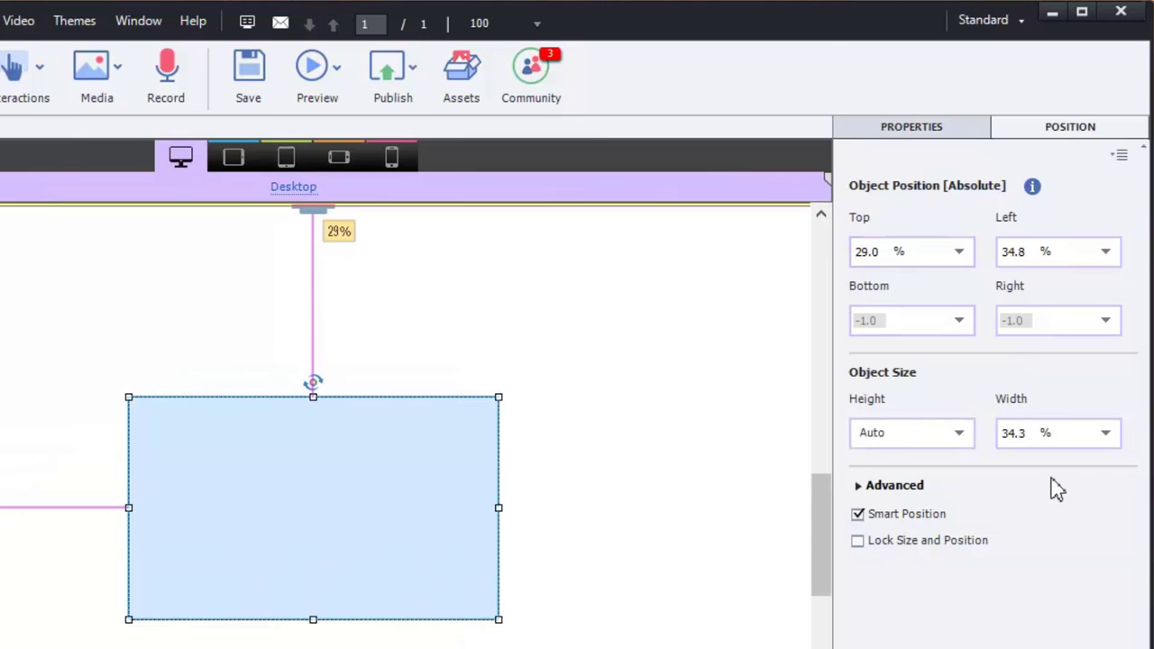
click(235, 159)
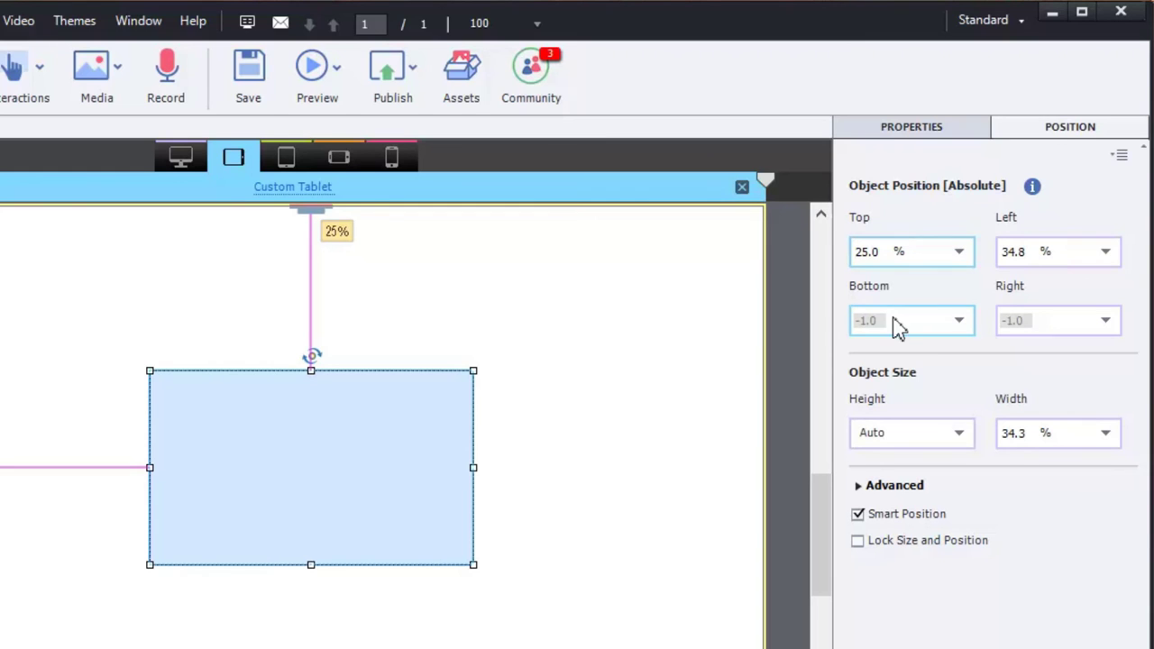
click(287, 158)
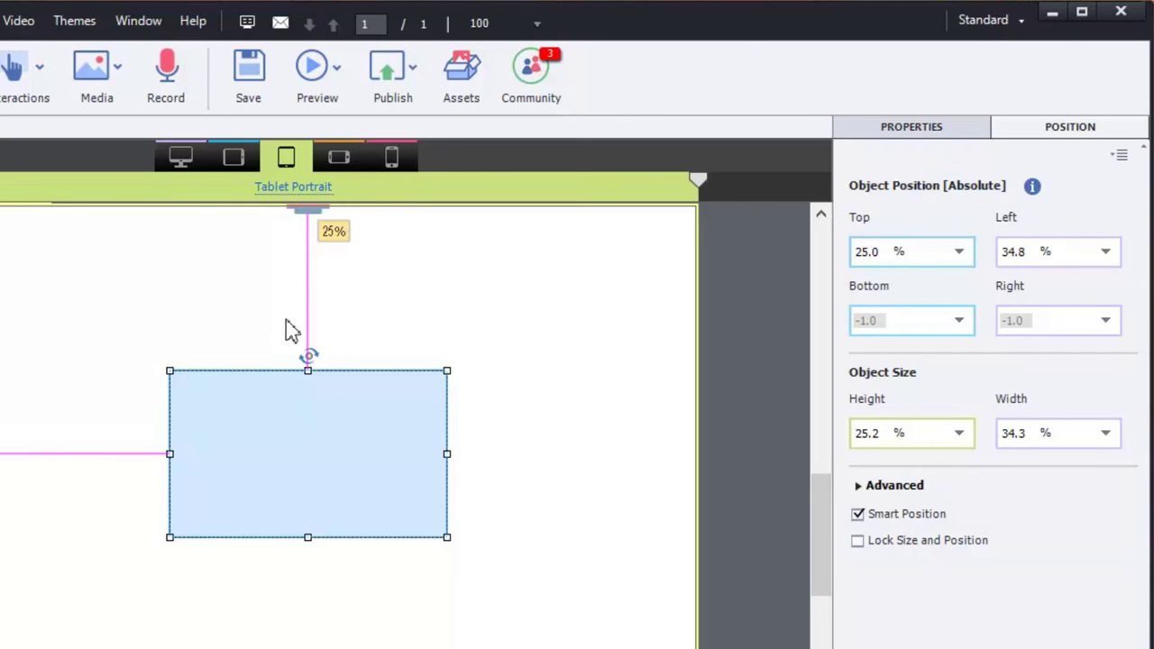
click(181, 157)
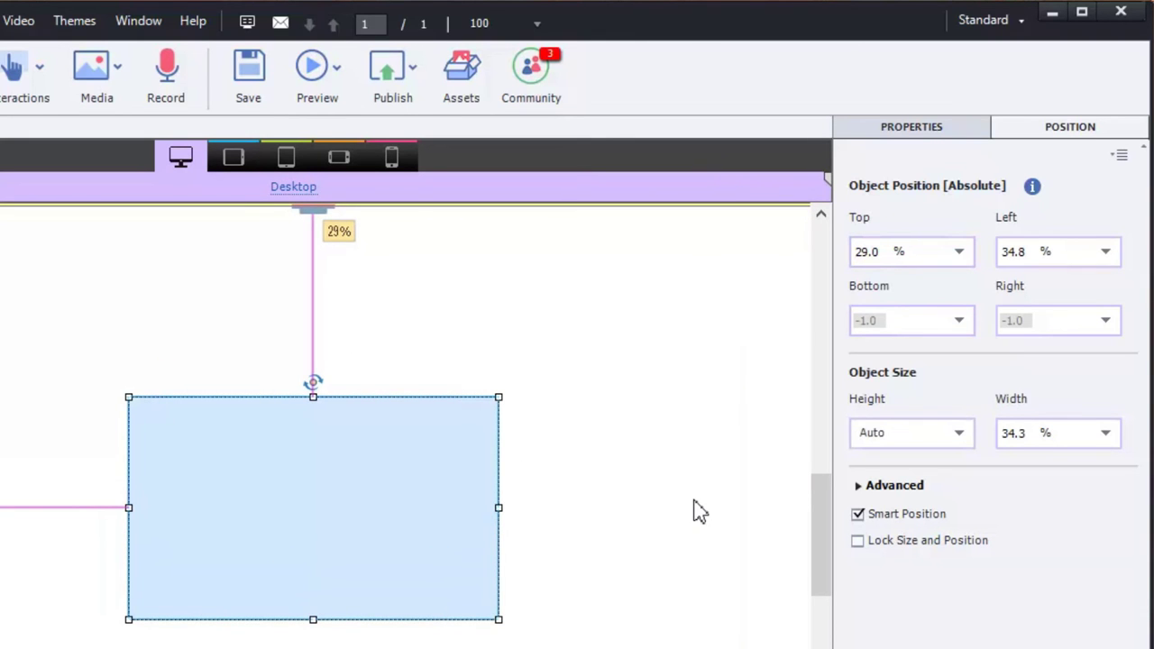
- View the rectangle's context menu with the apply-position-to-all-views option, then dismiss it
right_click(411, 472)
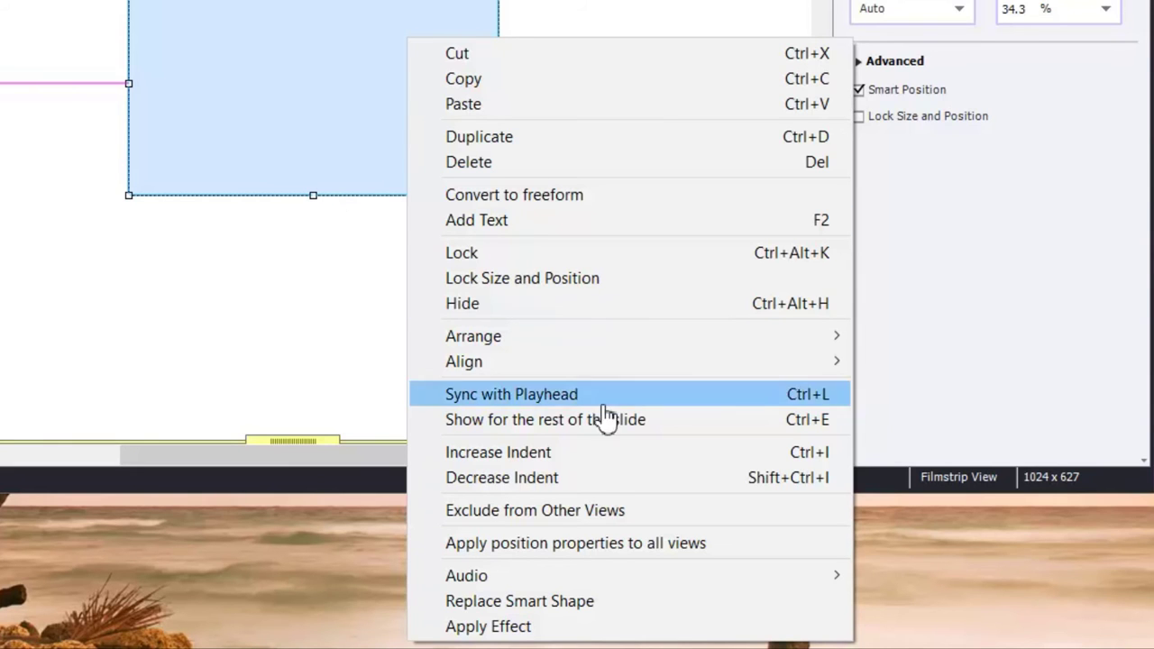
key(Escape)
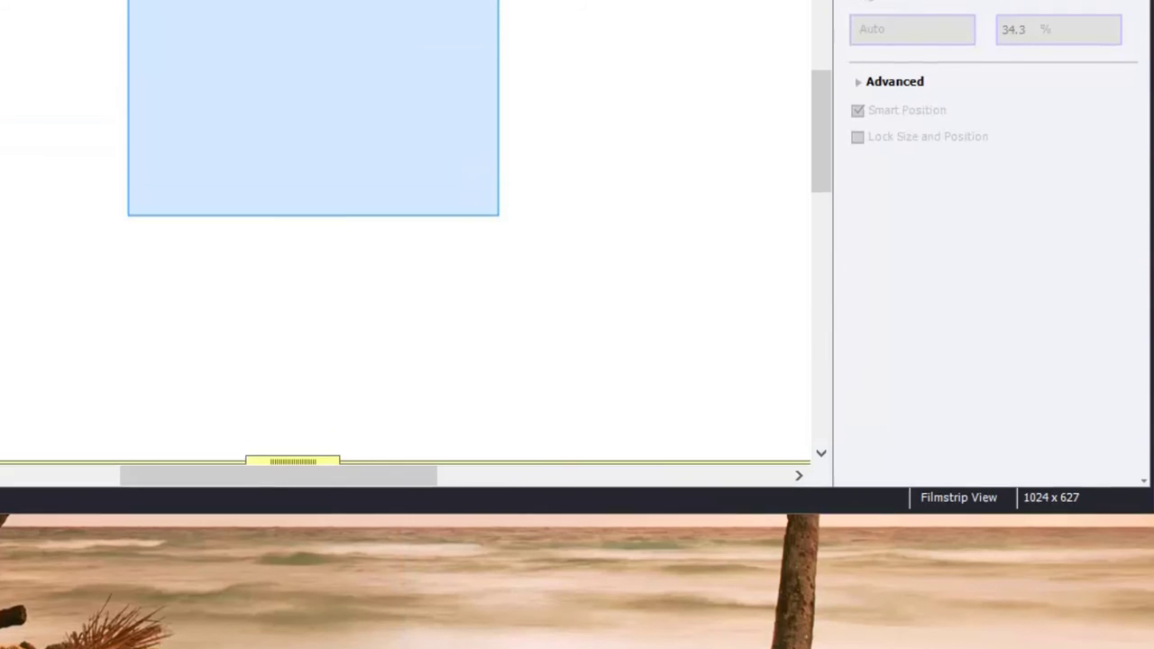
- In Mobile Portrait, move the rectangle to the lower right and anchor it Bottom 3.6%, Right 4.6%
click(393, 41)
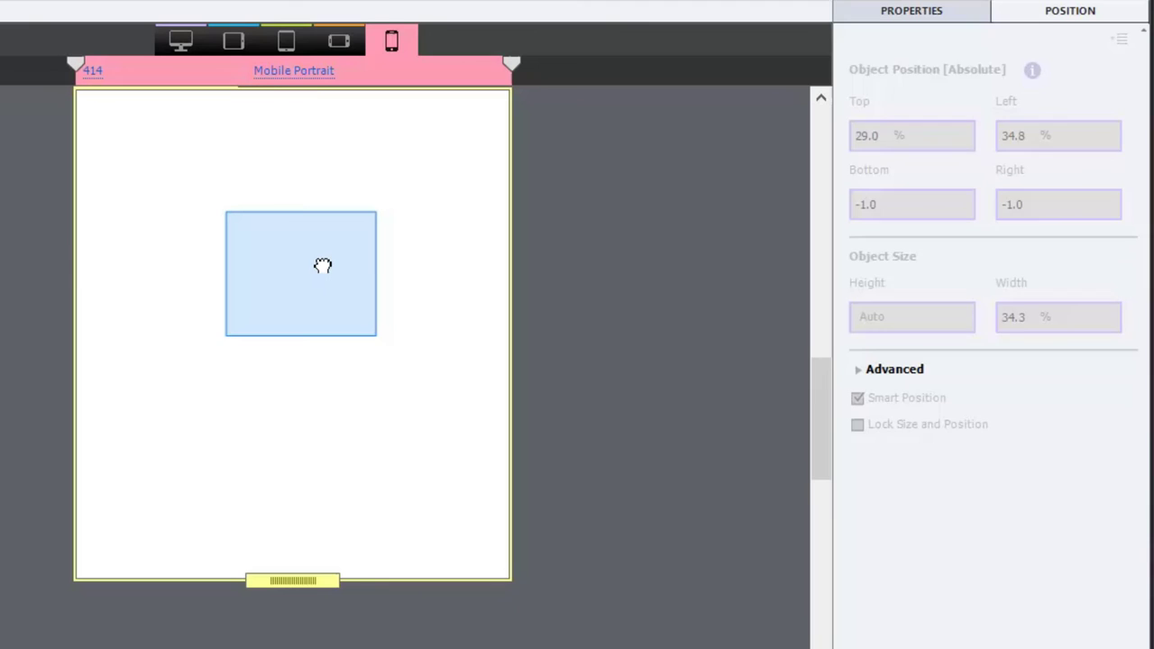
drag(324, 265, 446, 492)
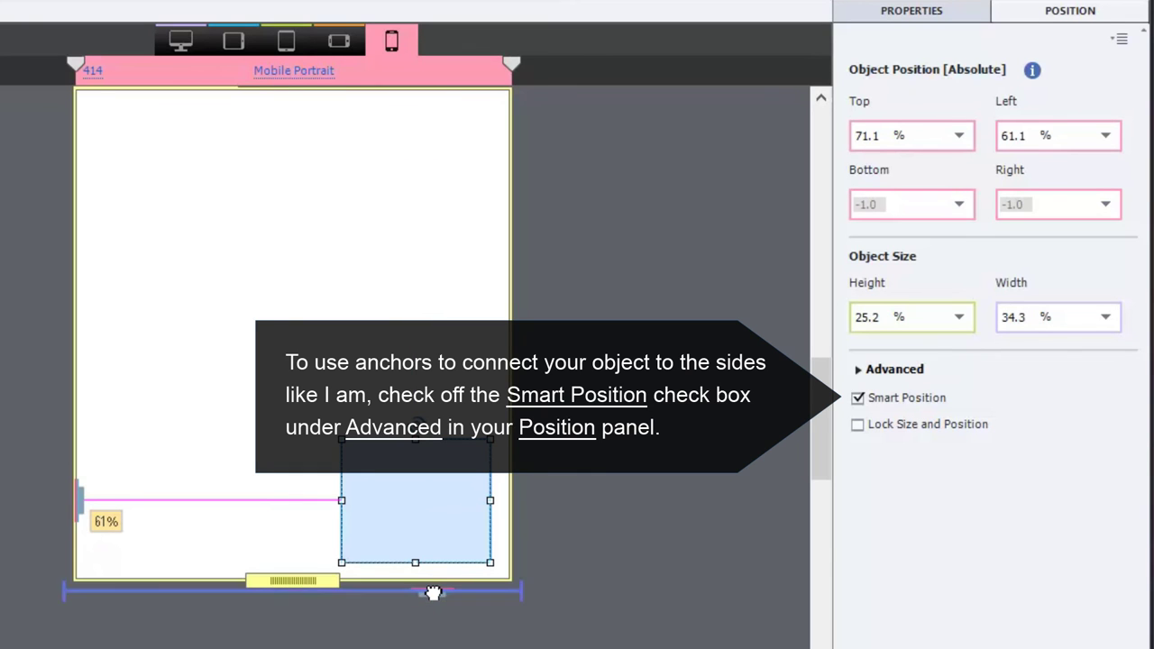
click(433, 589)
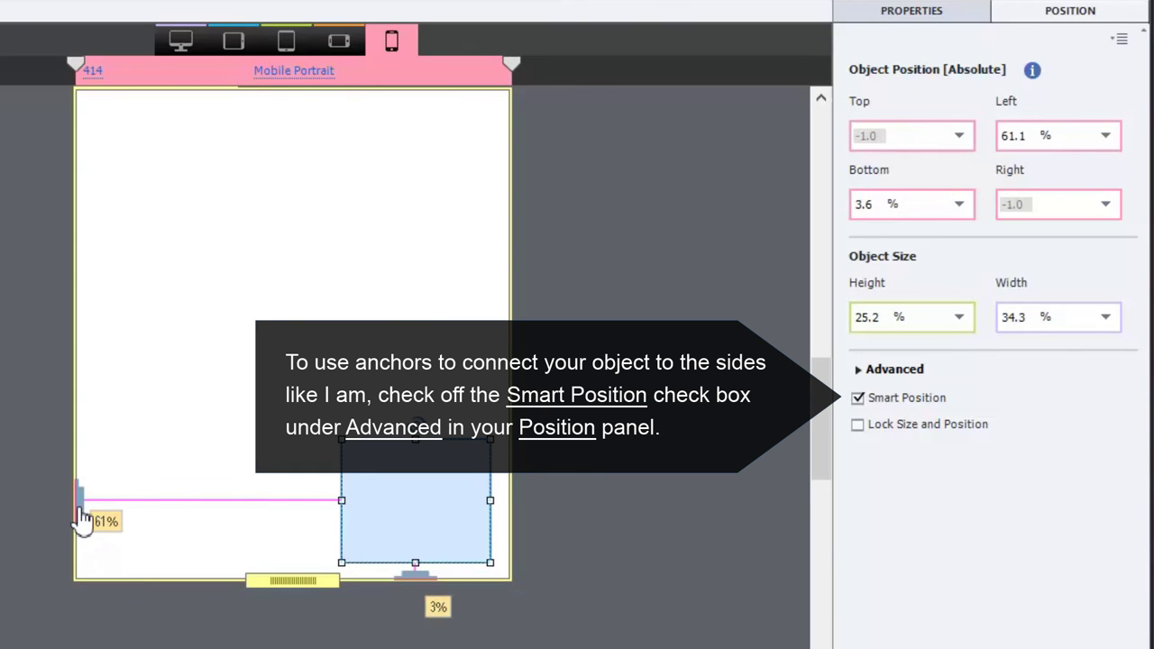
click(523, 510)
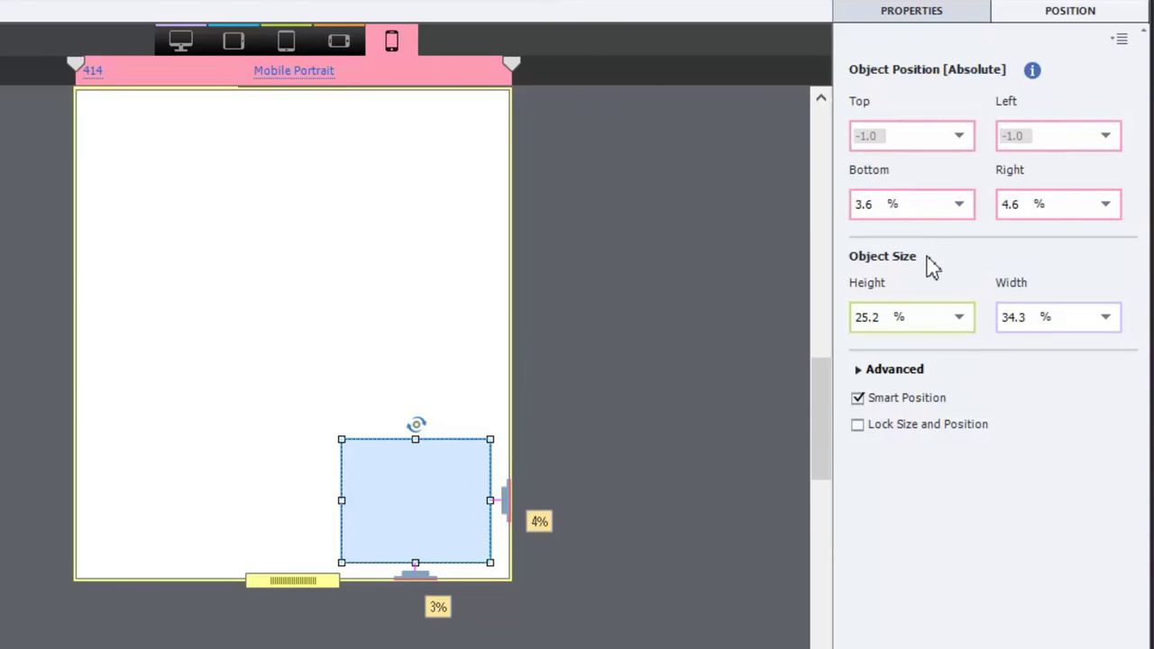
- Apply the rectangle's position properties to all views and check the tablet and Desktop layouts
right_click(415, 469)
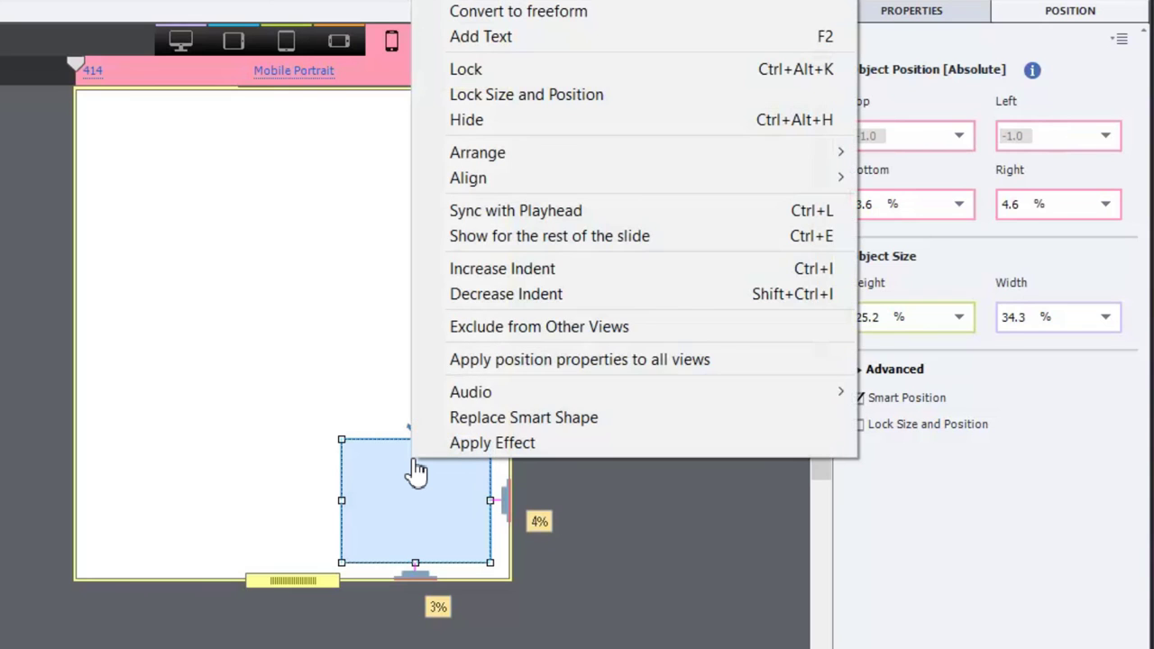
click(618, 361)
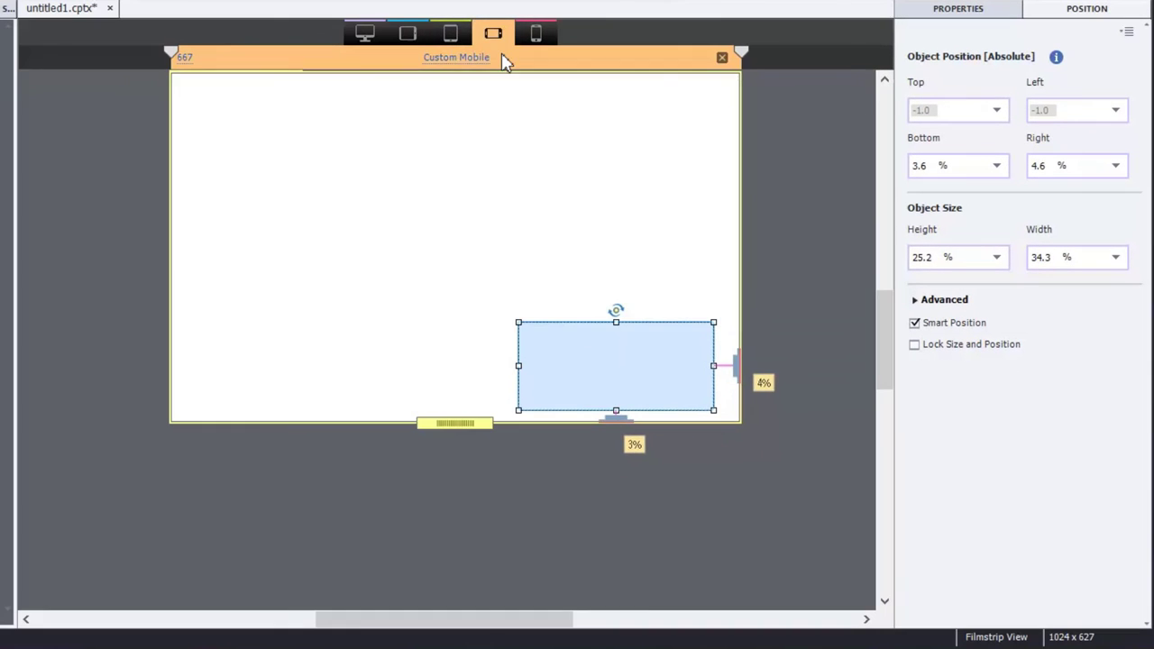
click(325, 39)
click(409, 36)
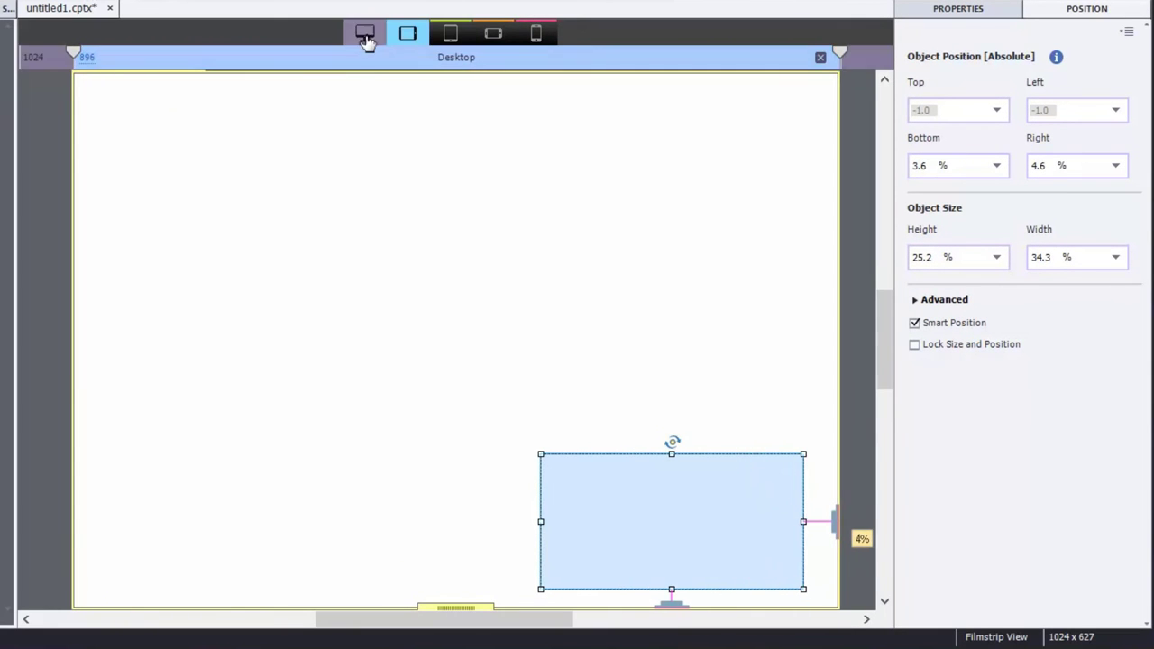
click(365, 33)
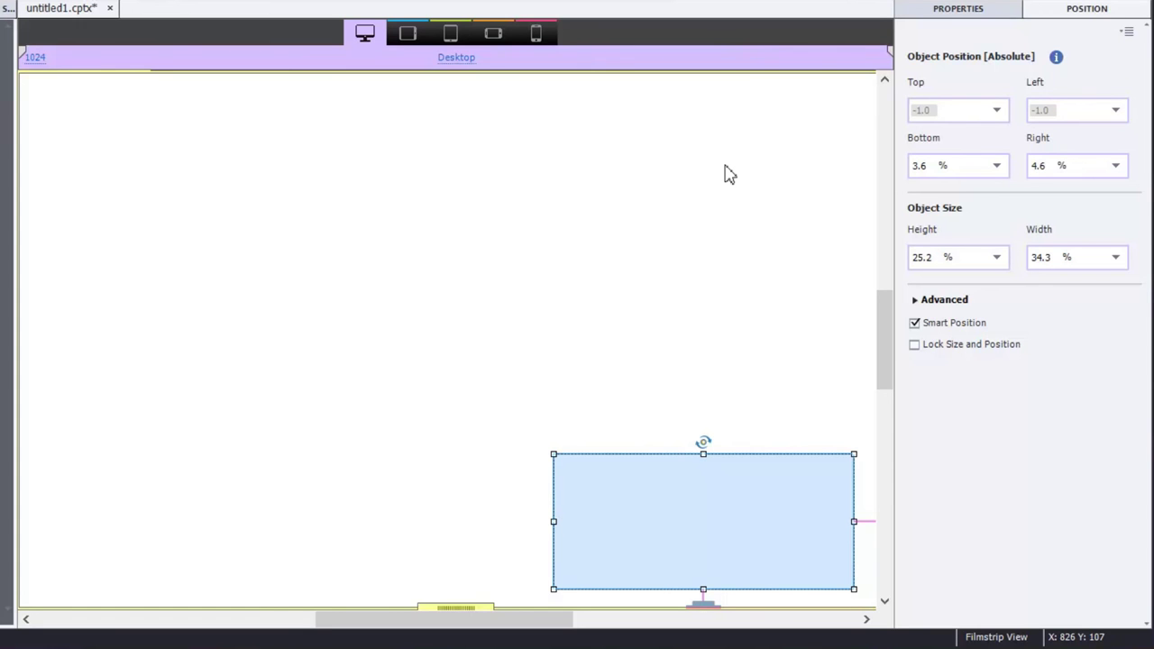
- Move the shape toward the page centre and type 'This is the desktop view' inside it
drag(695, 497, 480, 307)
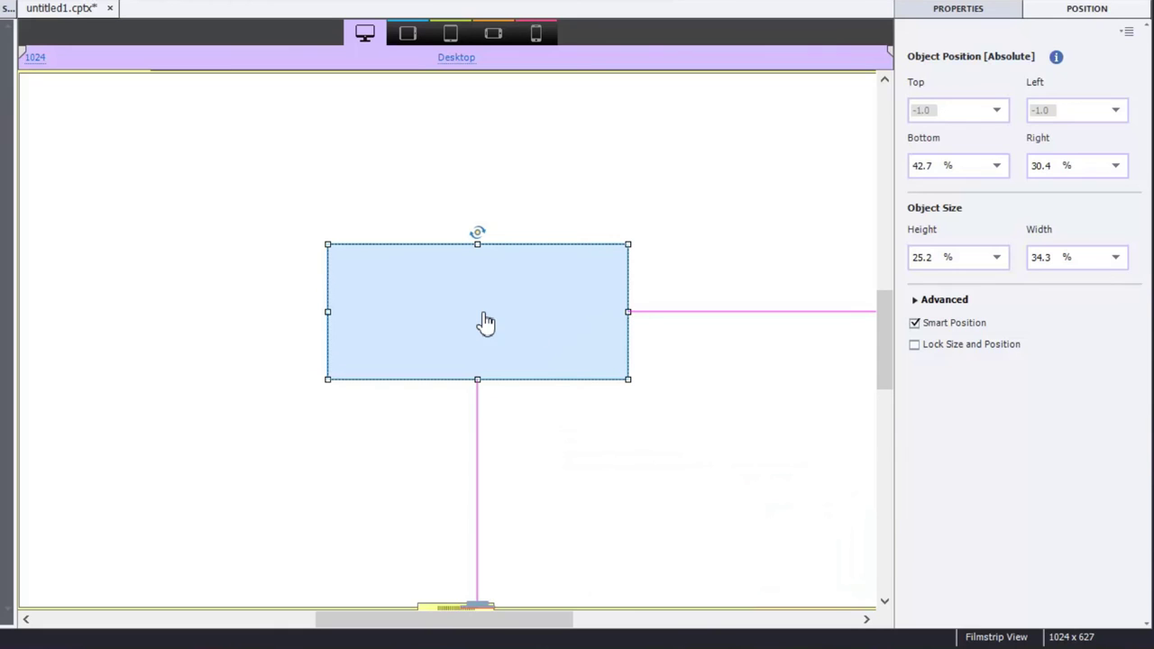
double_click(485, 322)
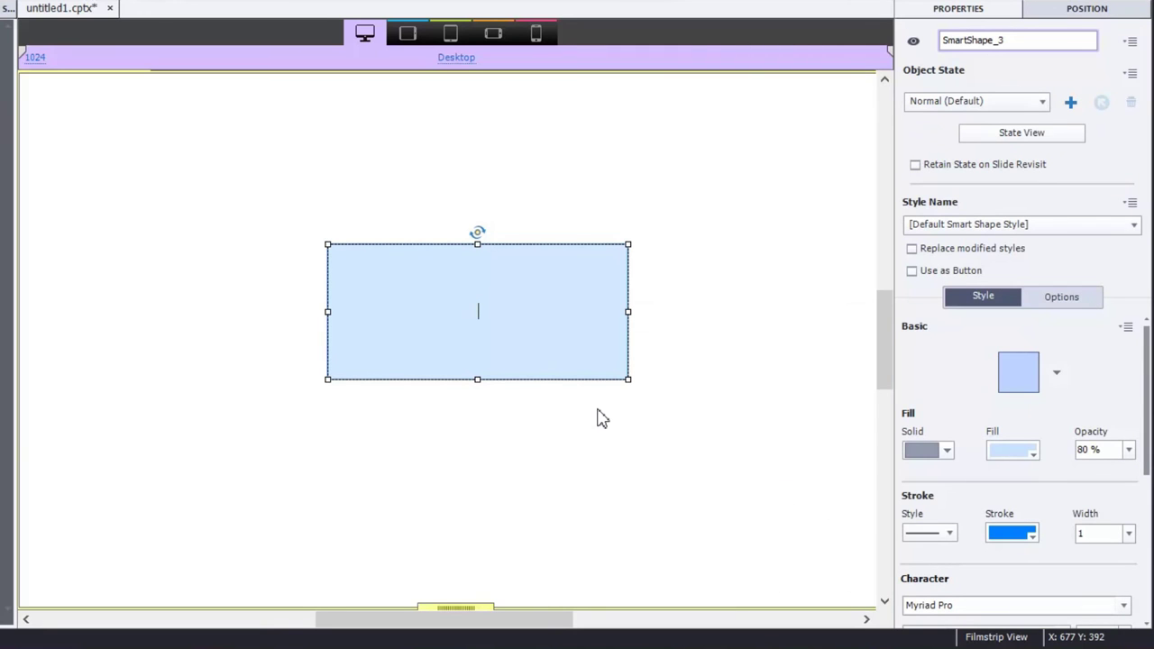
text(This is the desktop view)
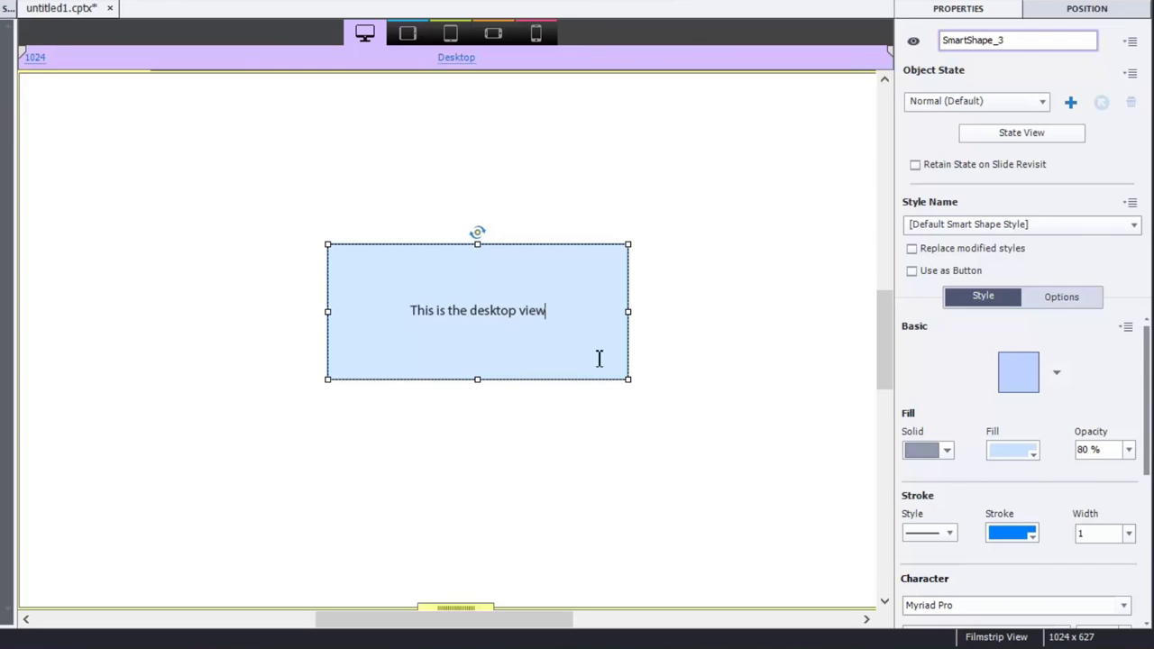
- Raise the shape text's font size from 16 to 32
click(1148, 490)
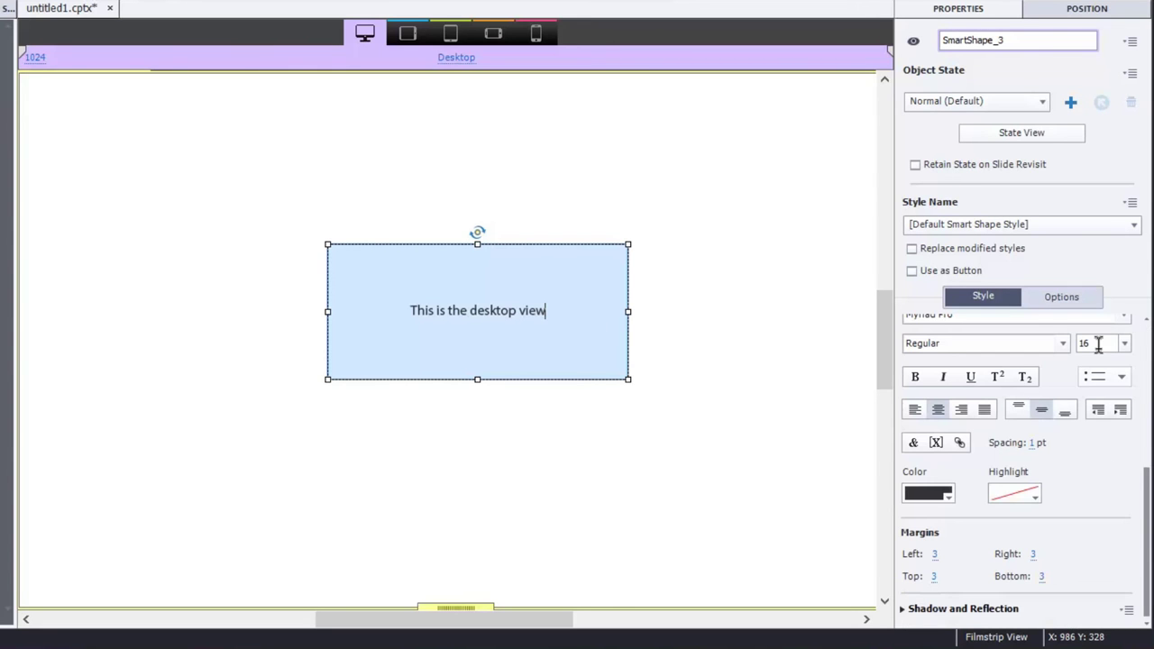
drag(1098, 343, 1099, 341)
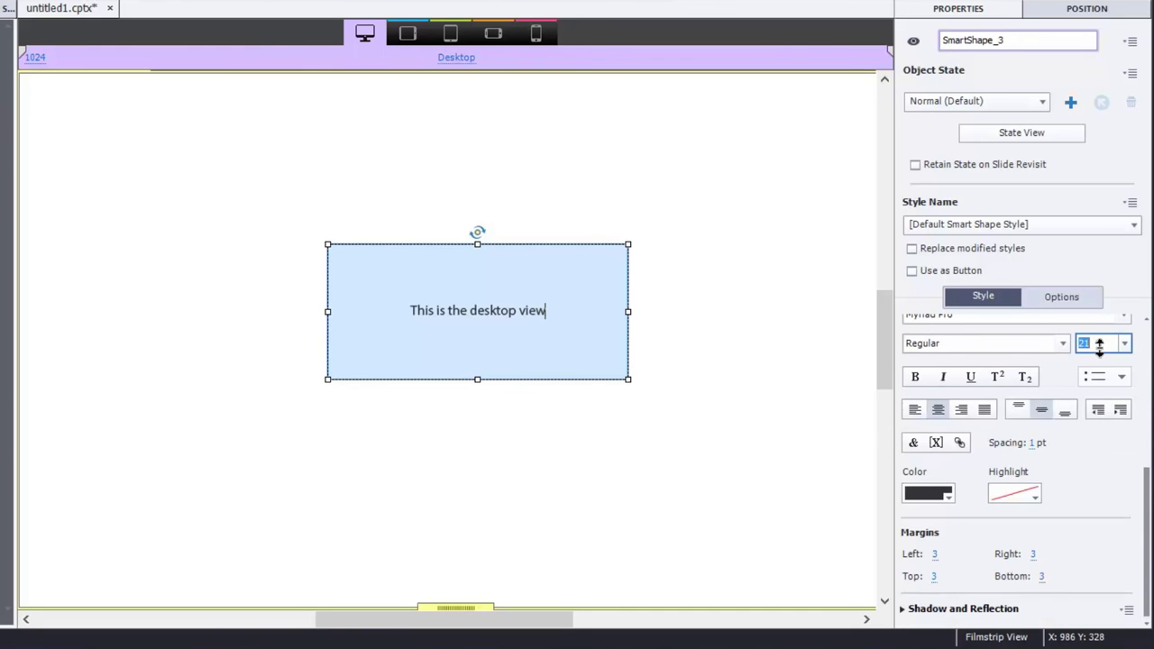
click(748, 358)
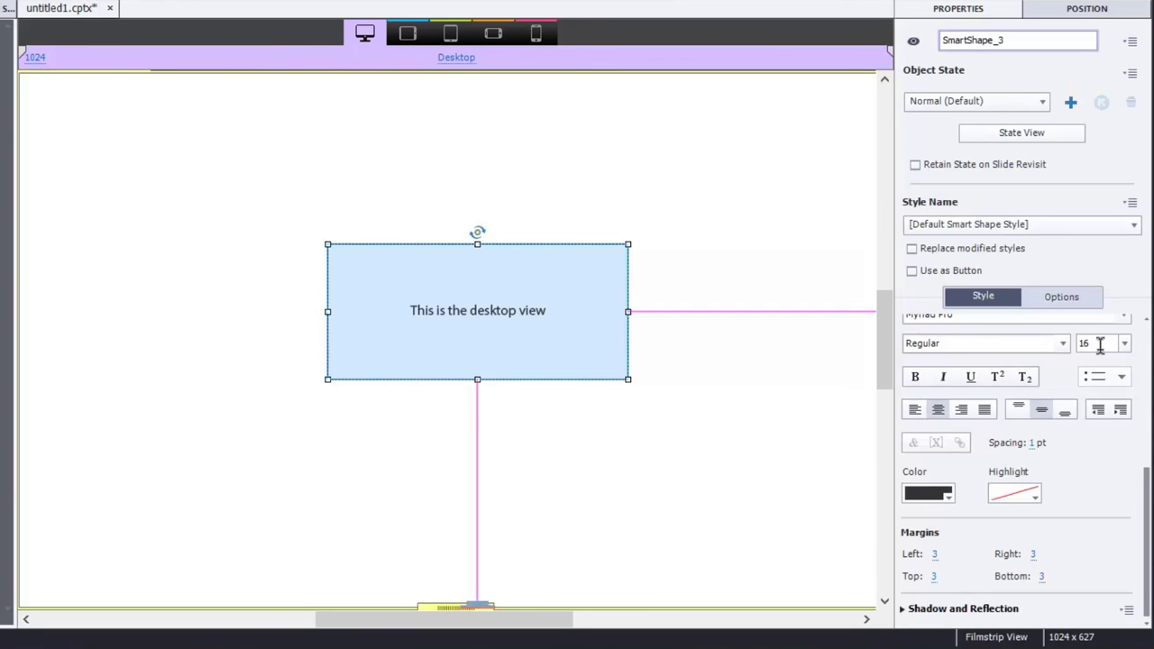
drag(1100, 343, 1101, 350)
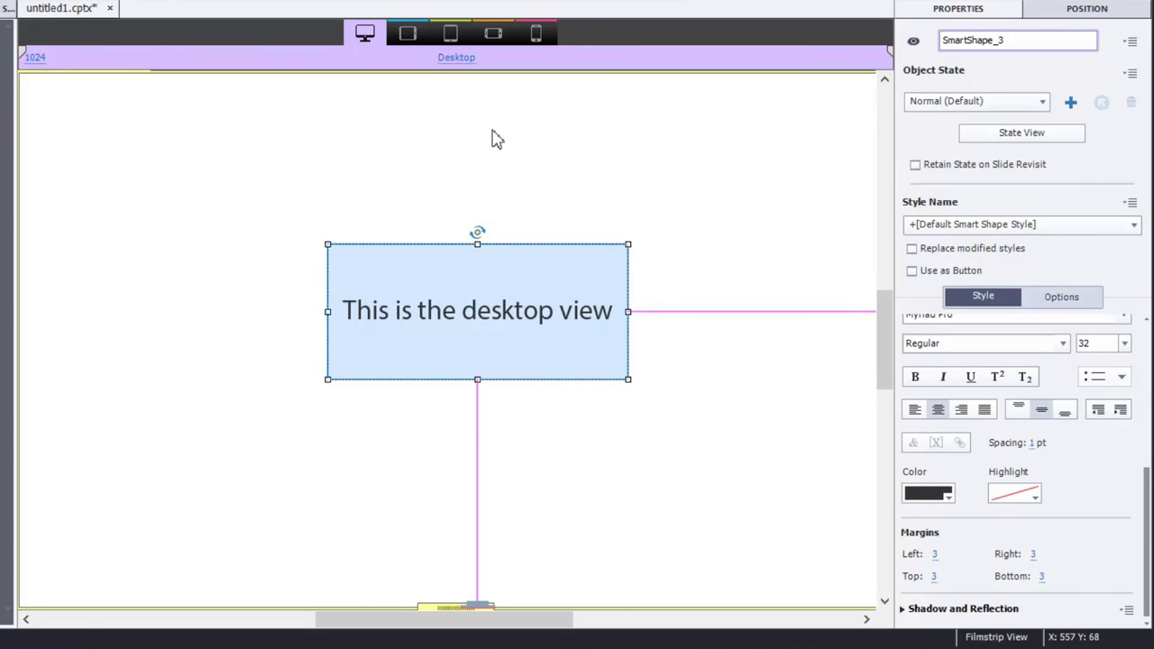
- In the tablet layout, change the shape text to 'This is the tablet view'
click(409, 36)
click(408, 34)
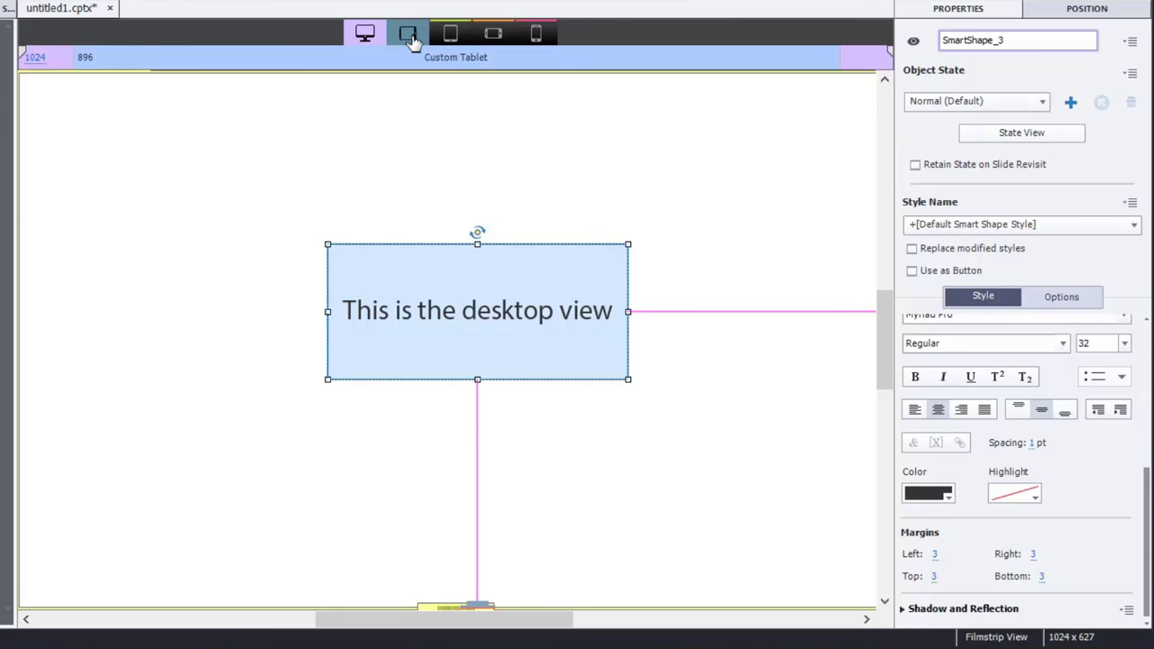
click(410, 41)
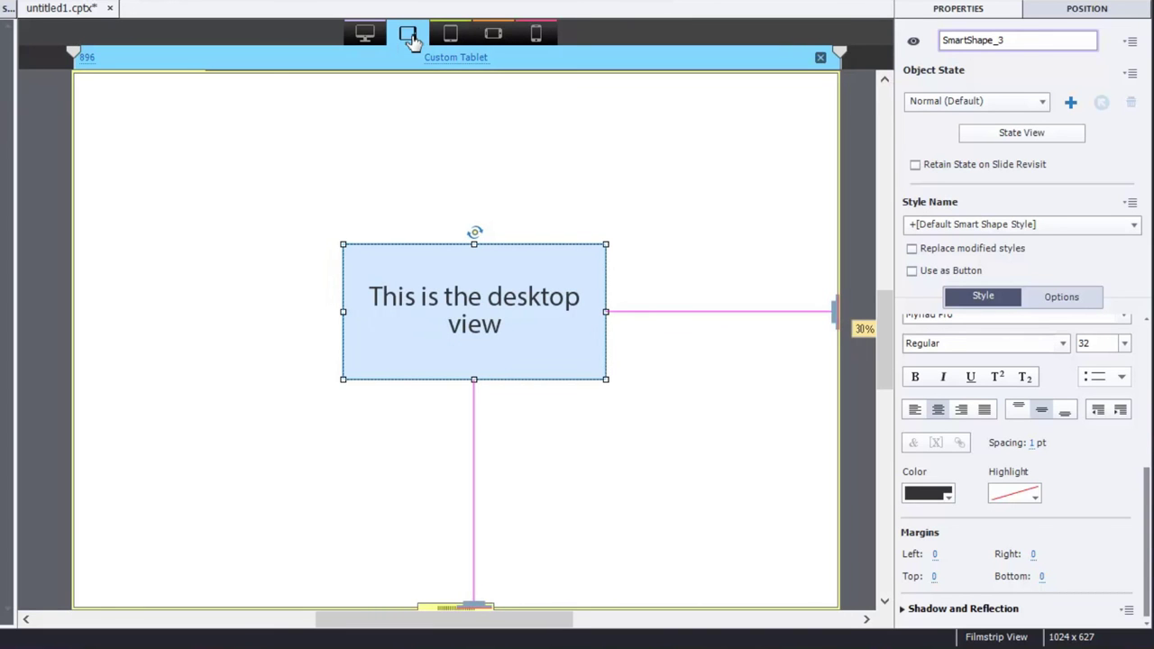
double_click(550, 307)
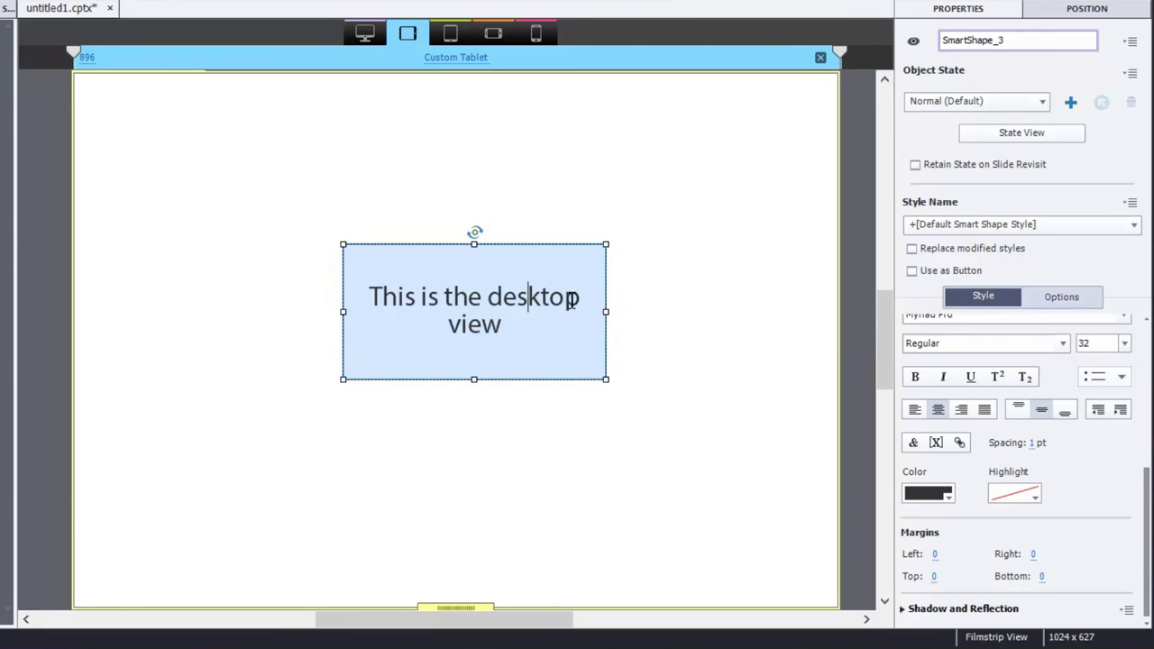
drag(581, 297, 487, 298)
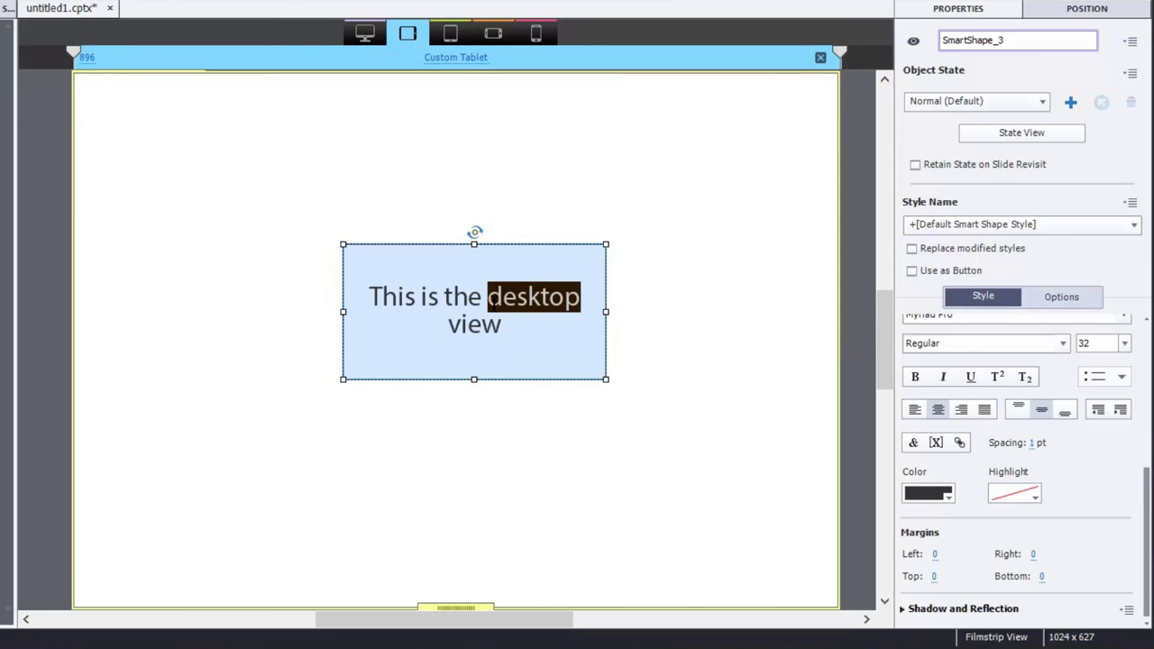
text(tablet)
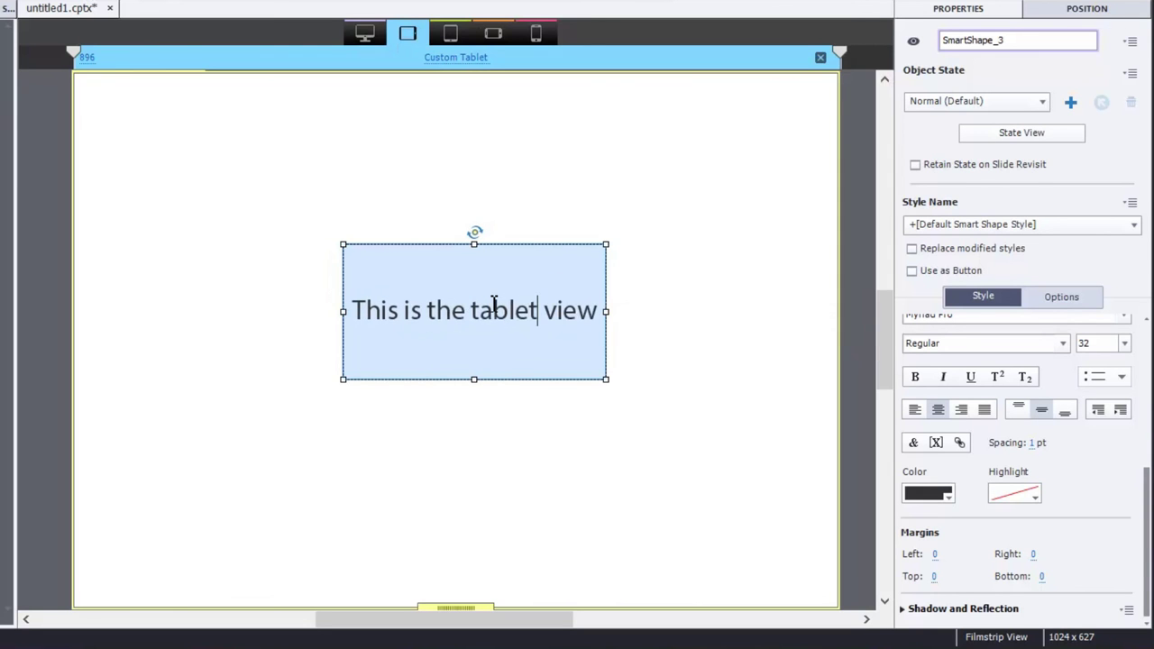
- Compare the tablet and Desktop layouts, ending on Desktop showing 'This is the desktop view'
click(368, 41)
click(406, 34)
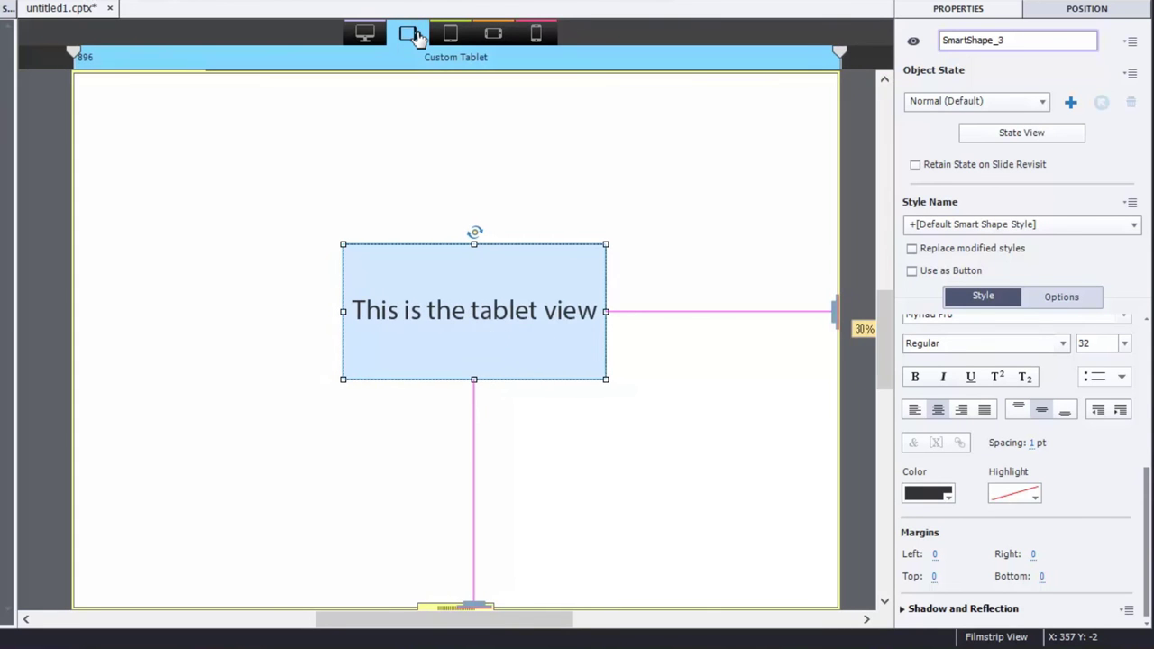
click(366, 34)
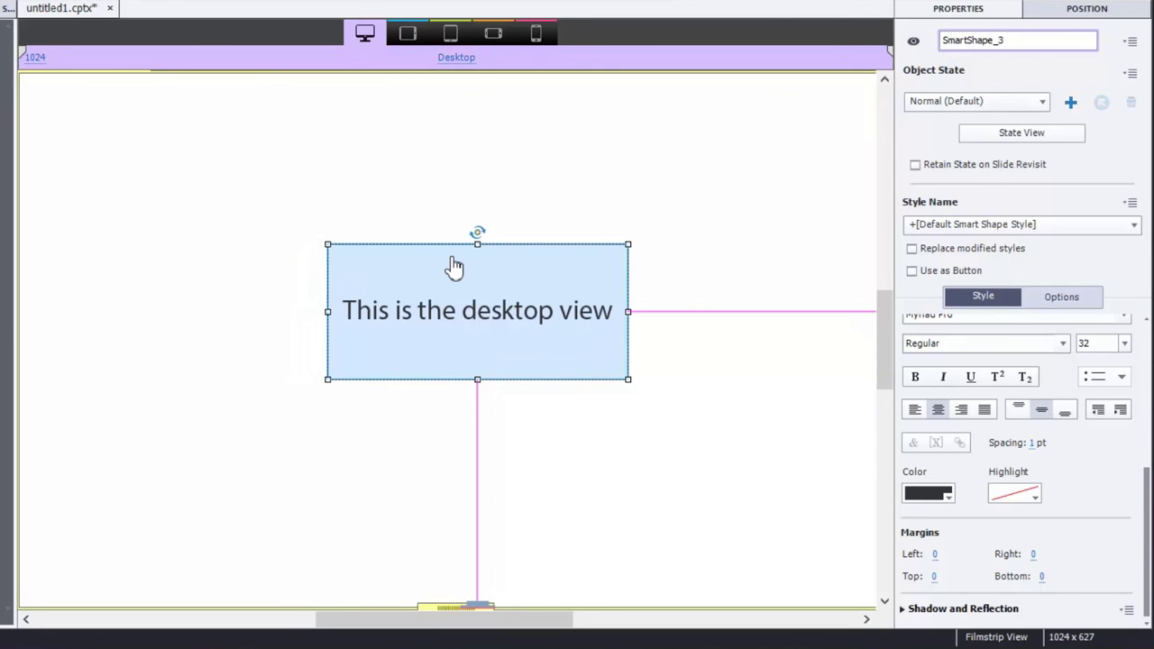
click(408, 34)
click(407, 35)
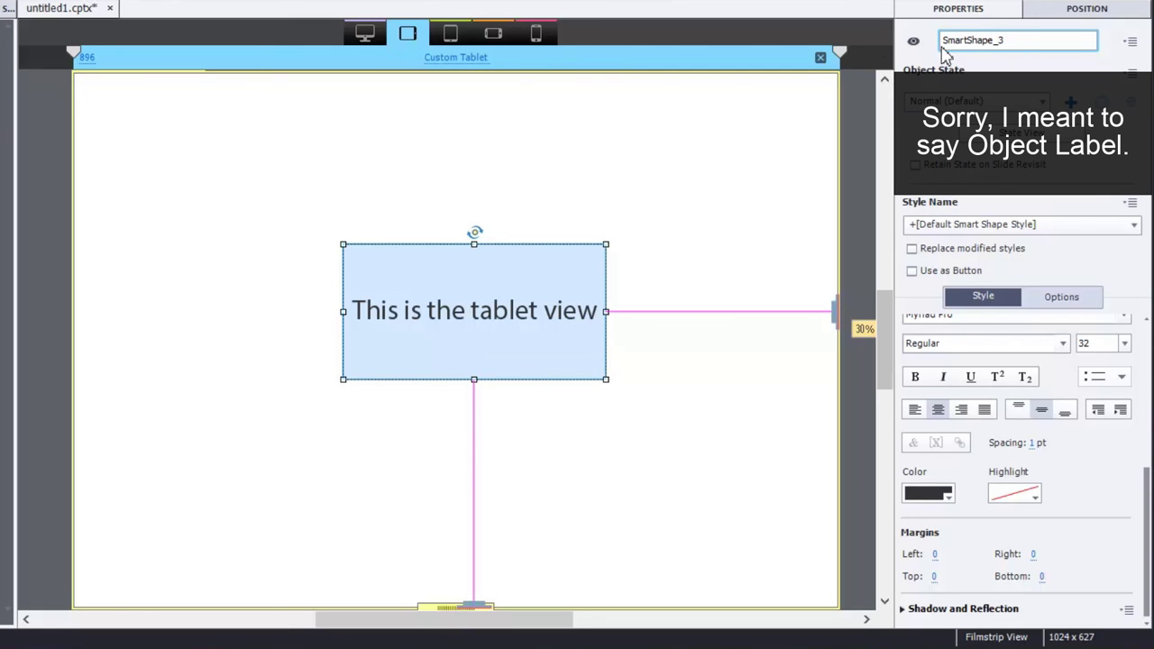
click(371, 36)
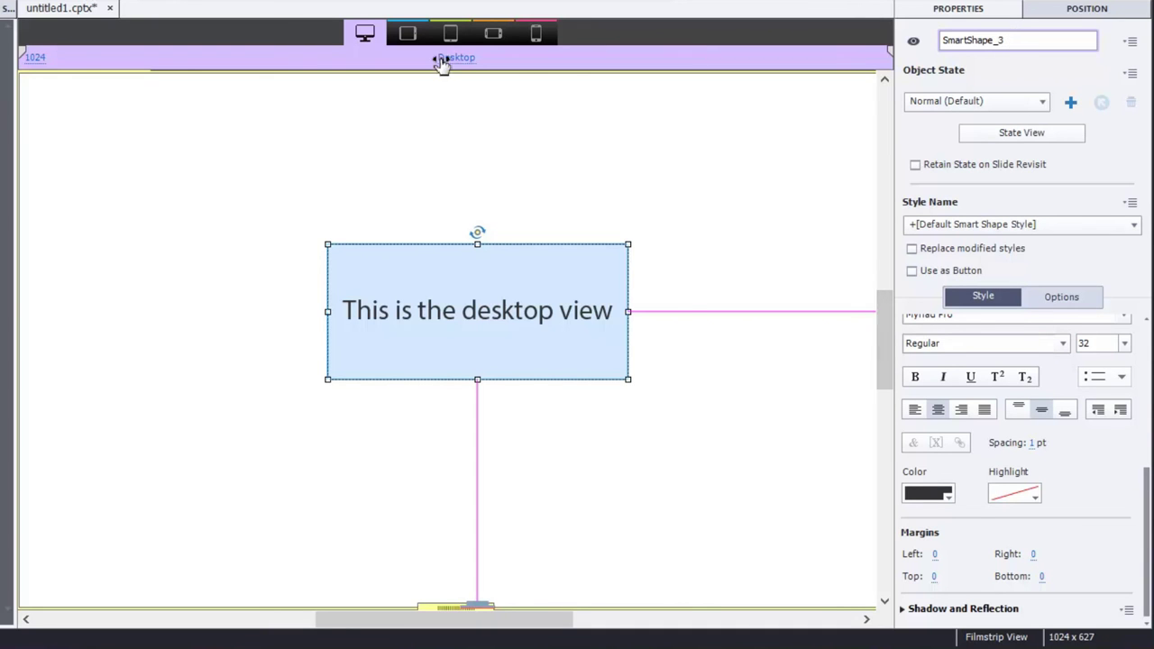
- Switch among the Tablet, Desktop and Tablet Portrait breakpoints, ending on the 768-wide Tablet Portrait view
click(408, 36)
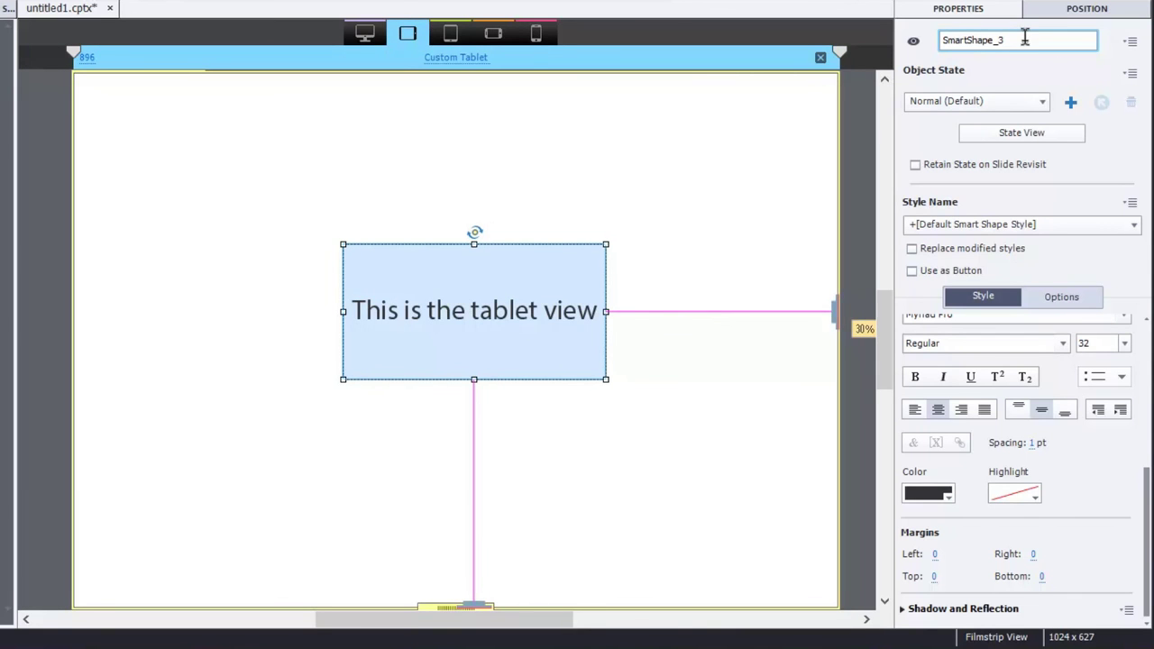
click(450, 36)
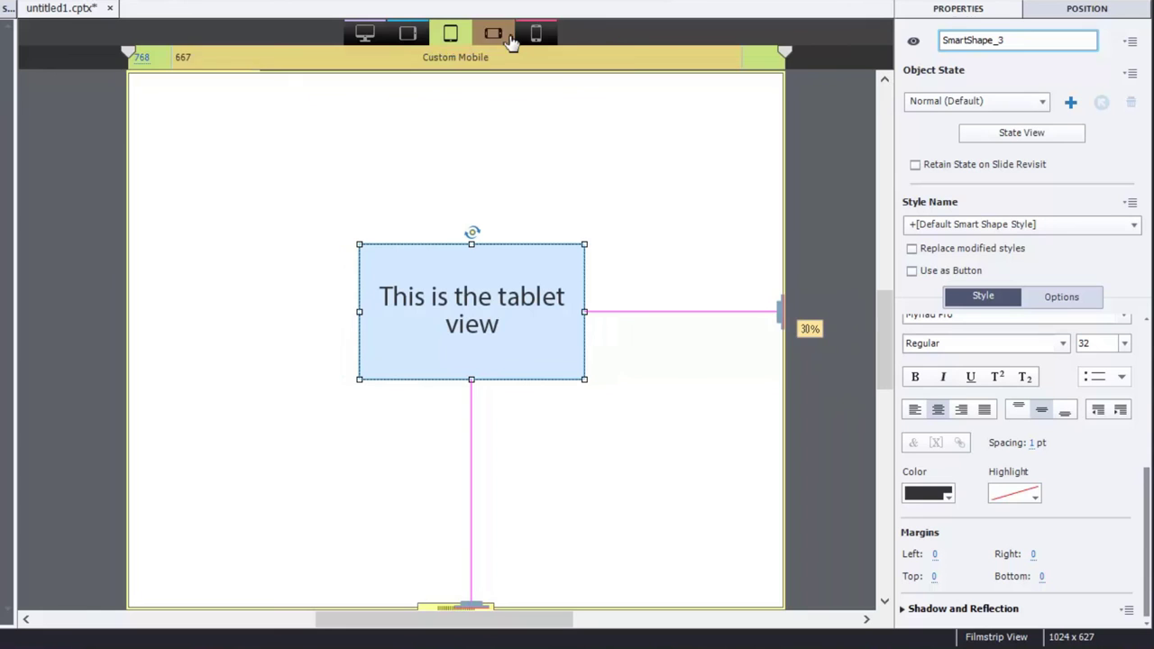
click(364, 36)
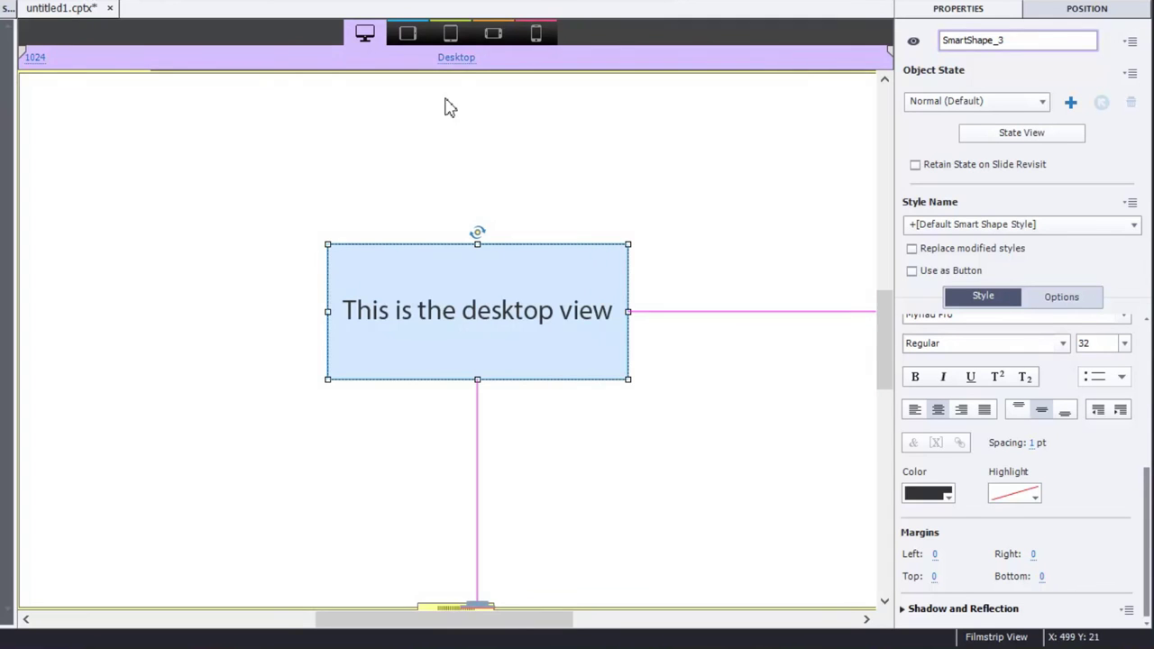
click(450, 36)
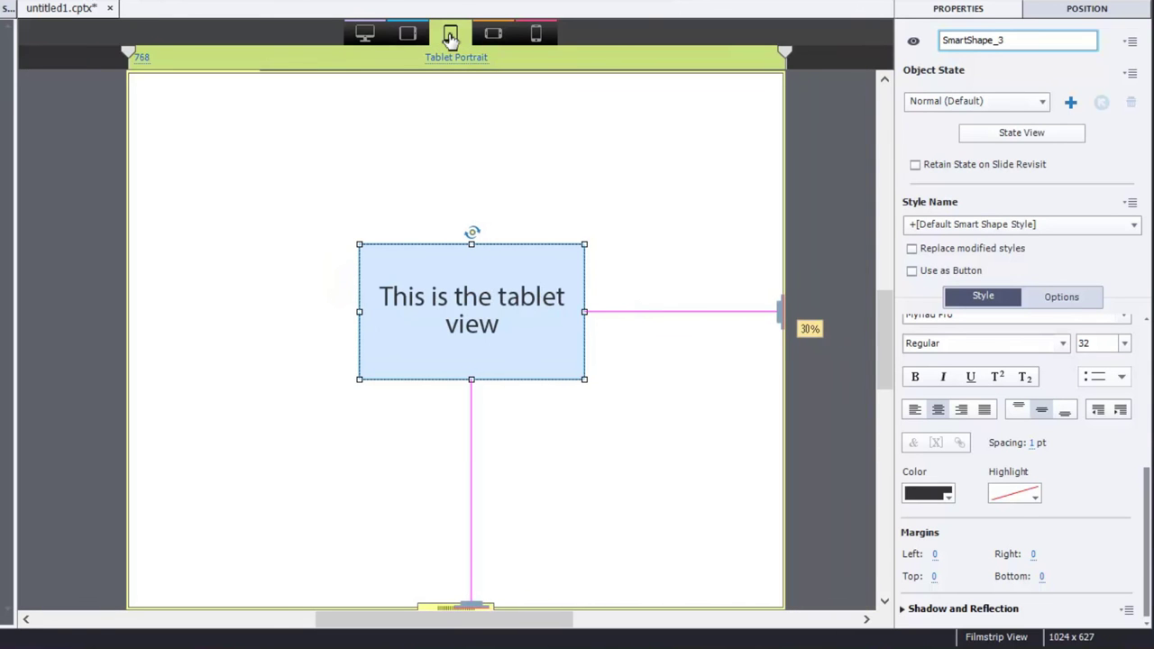
- Bring up the rectangle's context menu showing 'Apply text and text properties to all views'
right_click(492, 335)
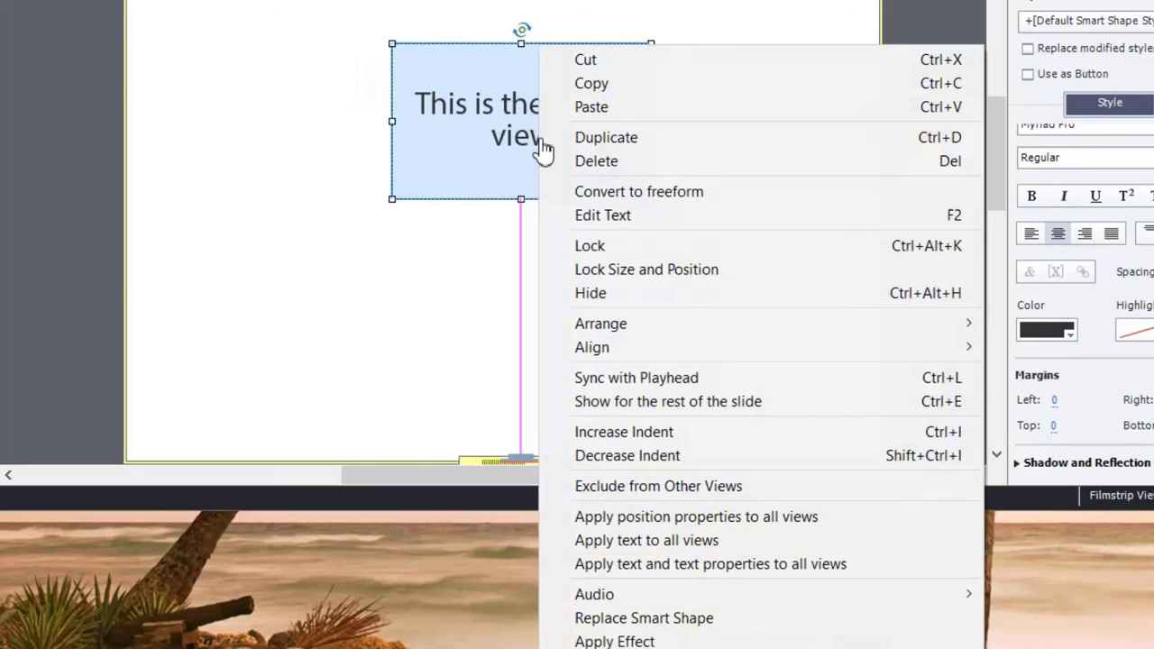